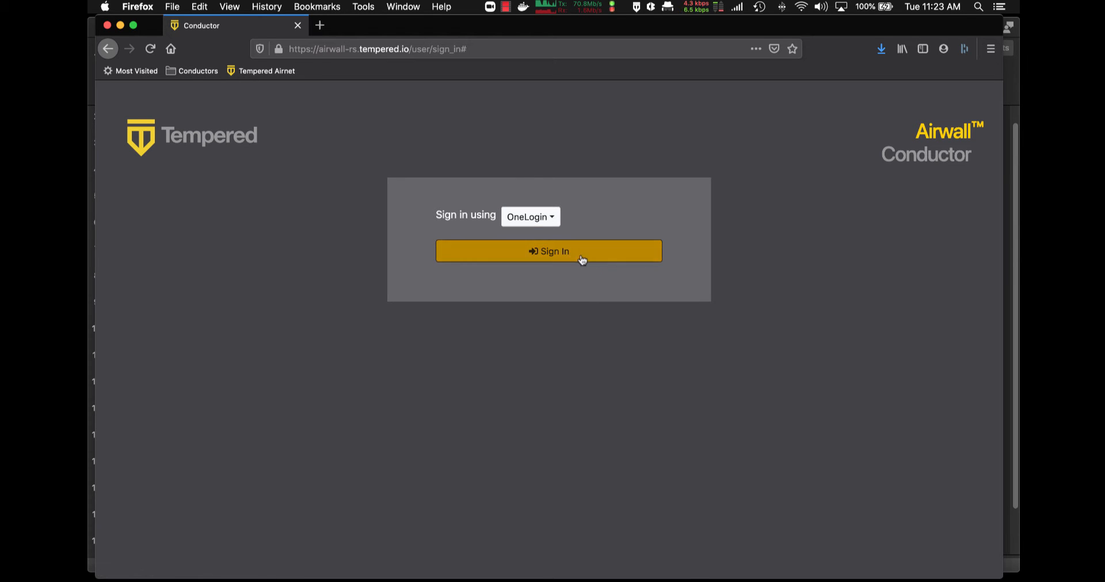
Sign in to OneLogin with the saved administrator username and saved password
{"action": "left_click", "coordinate": [568, 256]}
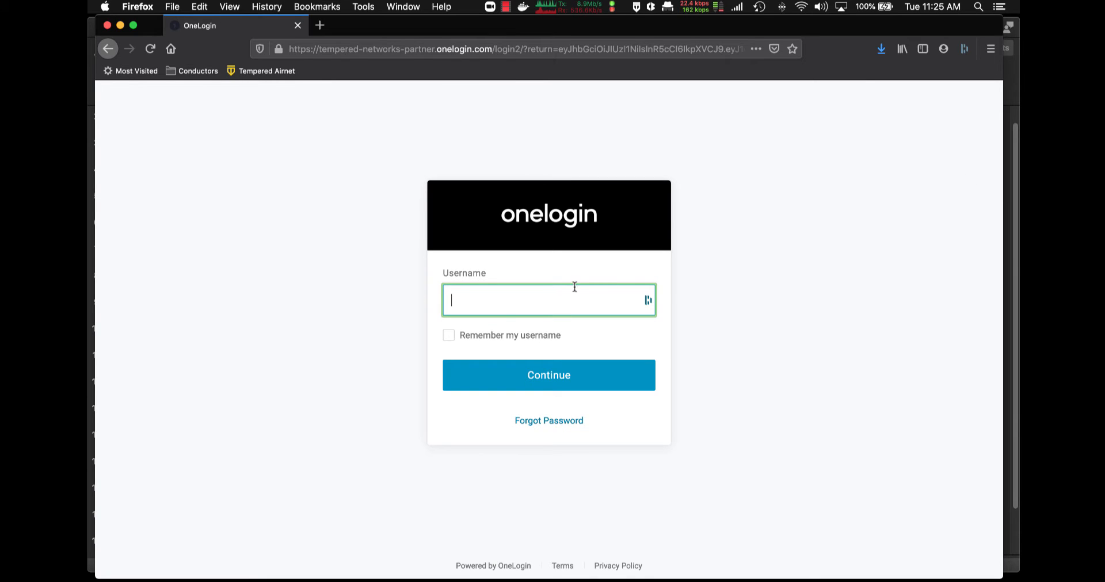
{"action": "left_click", "coordinate": [541, 305]}
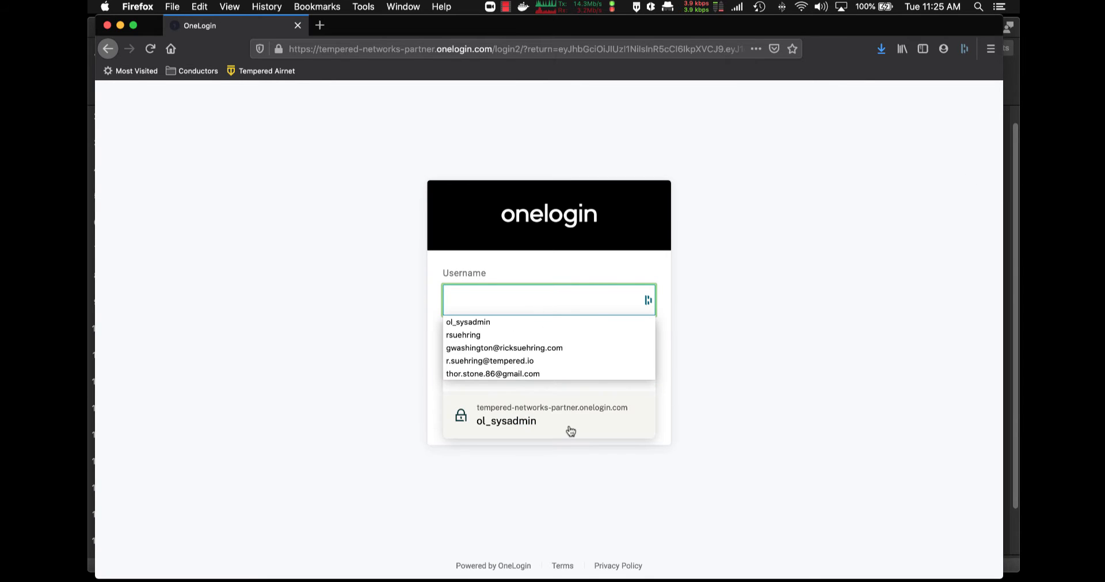
{"action": "left_click", "coordinate": [558, 368]}
{"action": "left_click", "coordinate": [558, 367]}
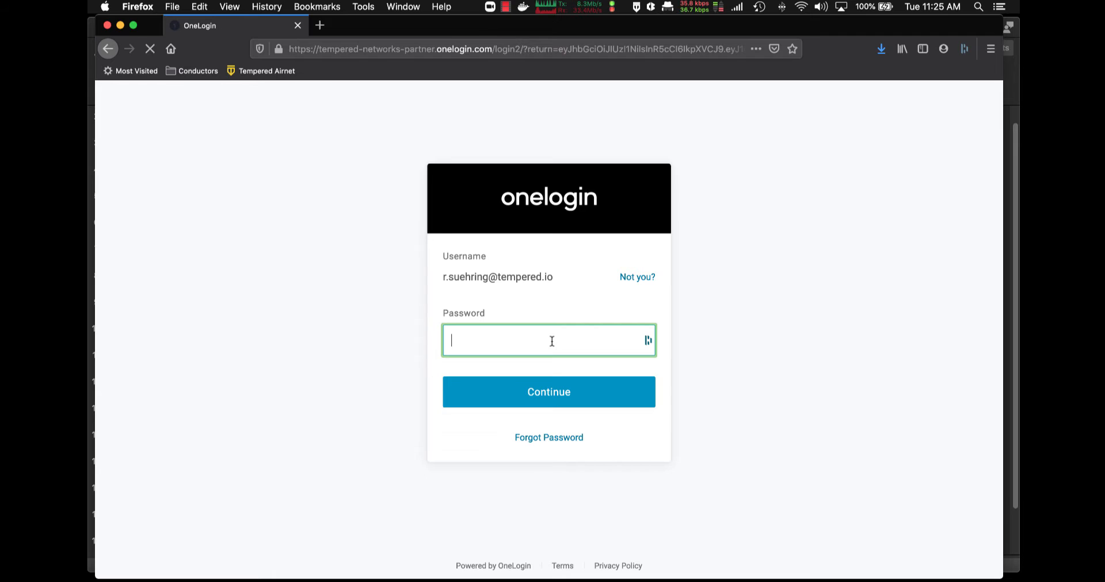
{"action": "left_click", "coordinate": [551, 341]}
{"action": "right_click", "coordinate": [550, 340]}
{"action": "left_click", "coordinate": [493, 340]}
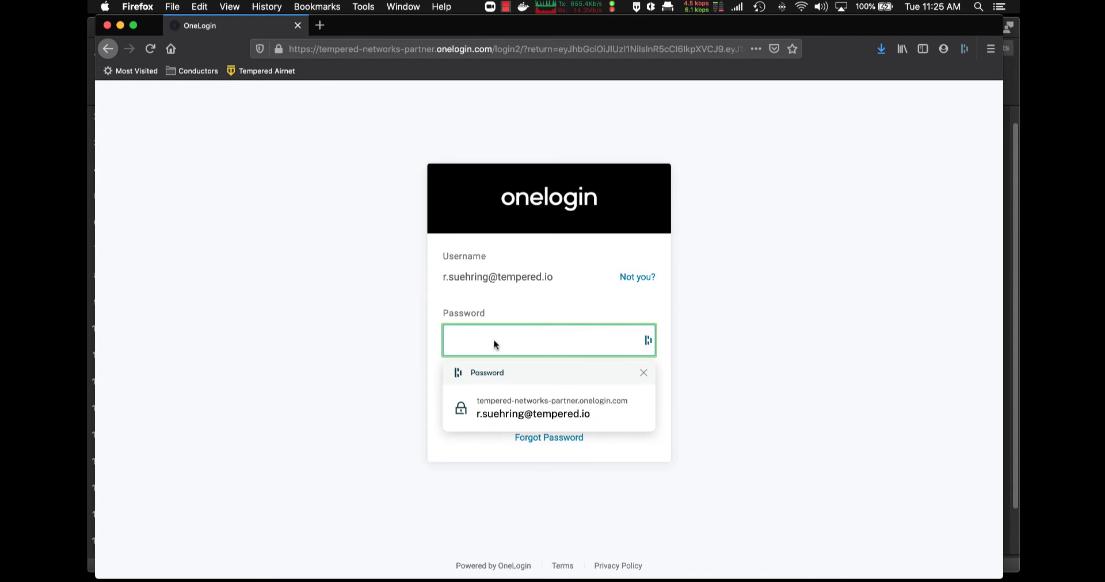
{"action": "left_click", "coordinate": [529, 409]}
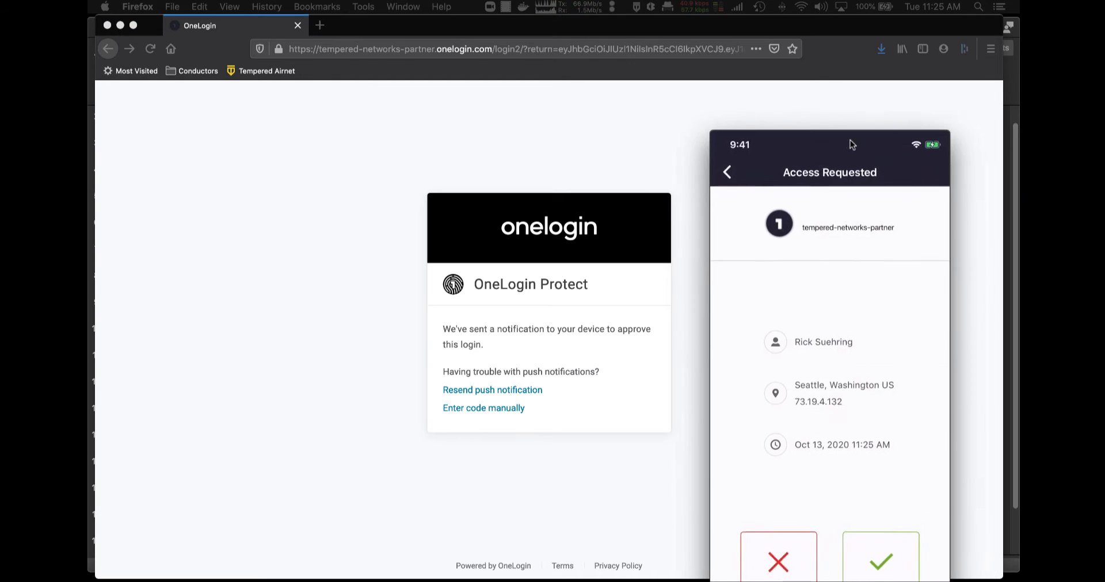
Accept the OneLogin Protect push on the phone and close the phone-mirror window
{"action": "left_click_drag", "start_coordinate": [847, 78], "coordinate": [852, 60]}
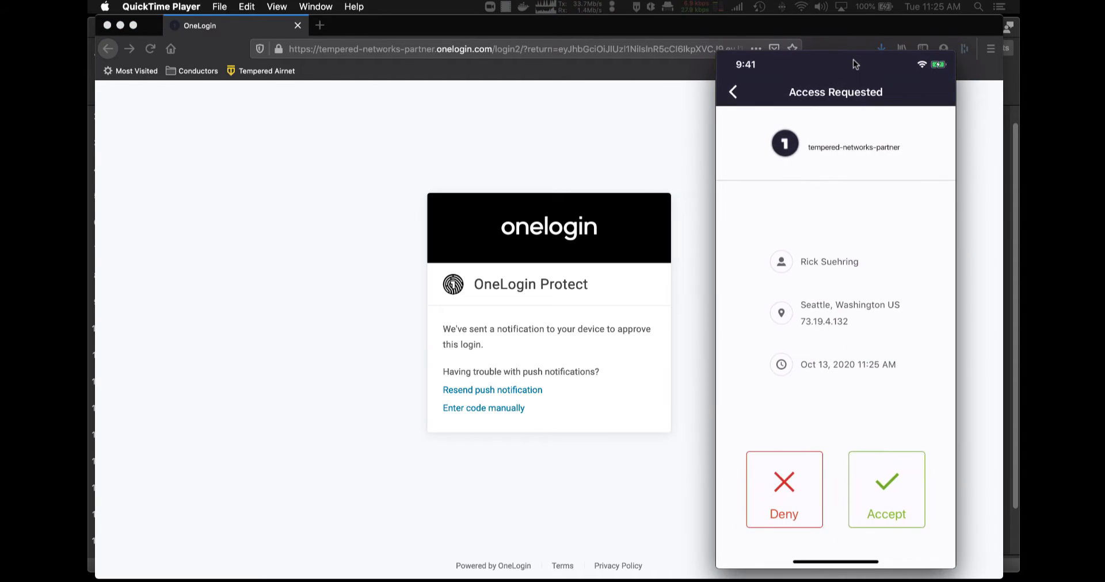
{"action": "mouse_move", "coordinate": [852, 63]}
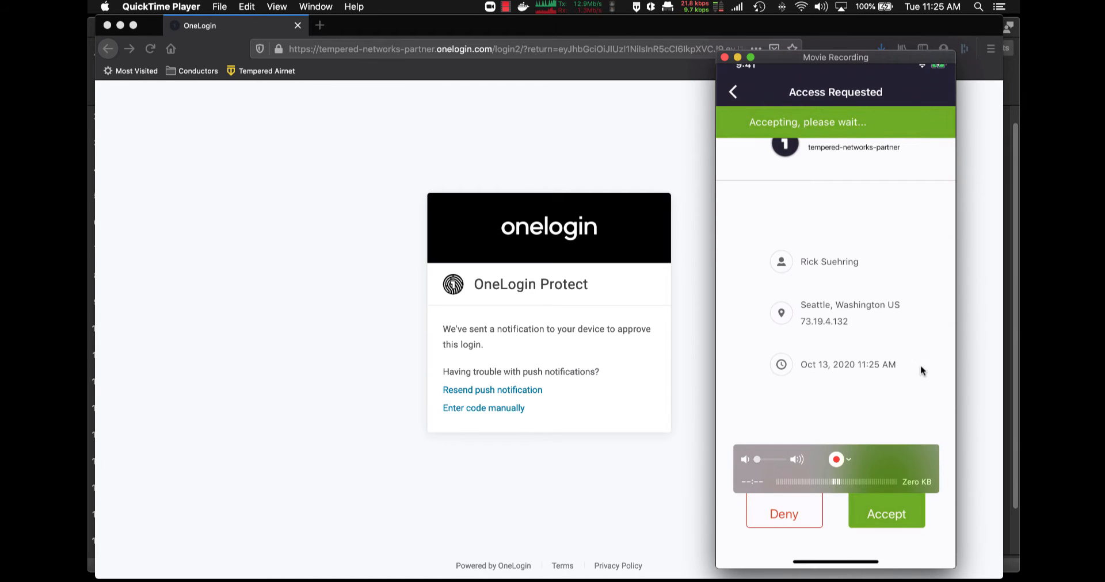
{"action": "left_click", "coordinate": [724, 57]}
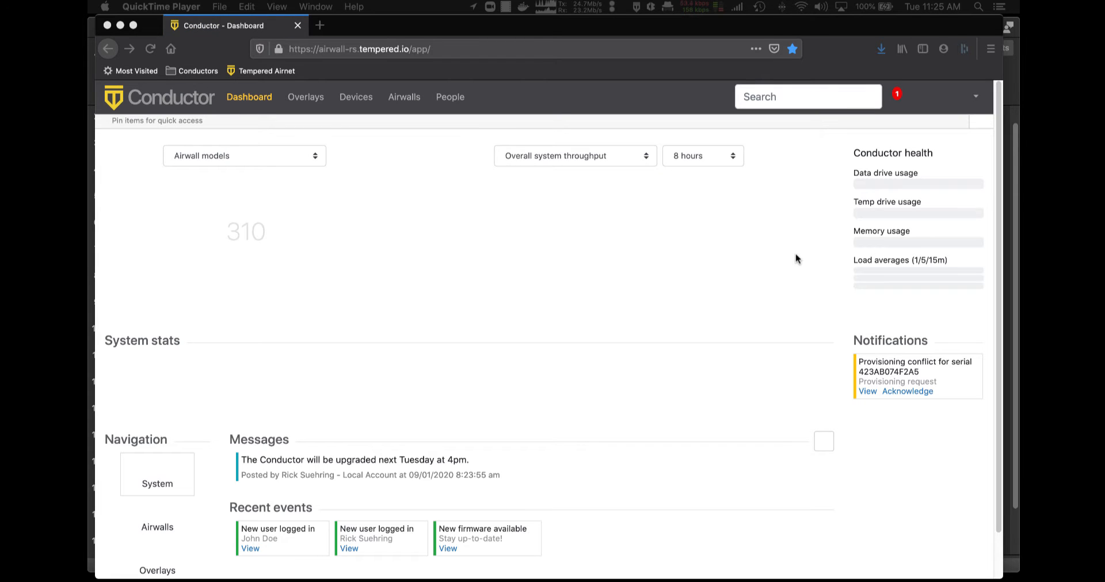
{"action": "left_click", "coordinate": [794, 257]}
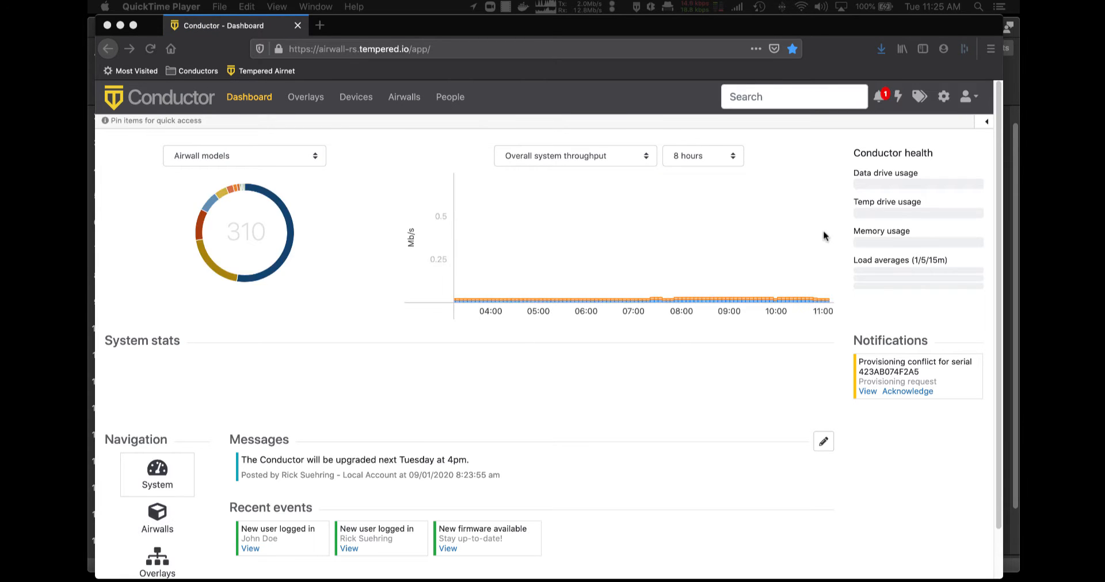
{"action": "left_click", "coordinate": [972, 100]}
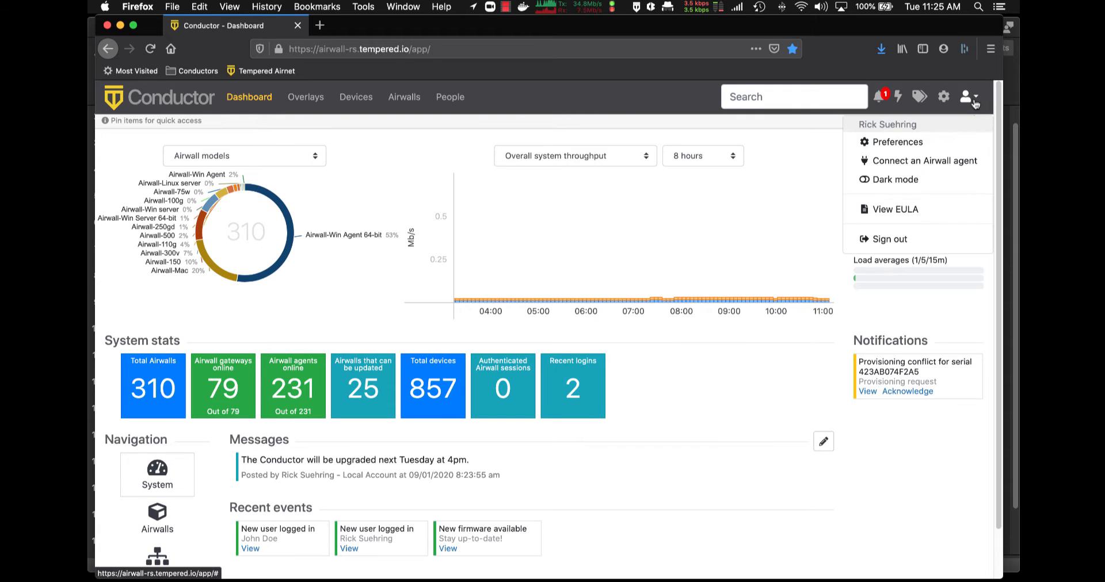
{"action": "left_click", "coordinate": [450, 97]}
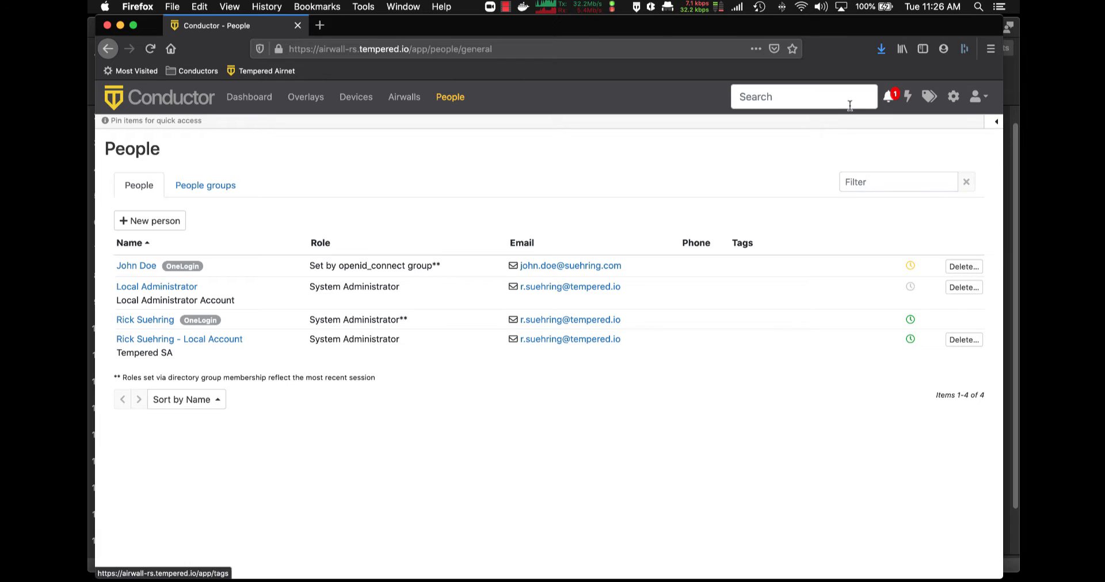
{"action": "left_click", "coordinate": [251, 99]}
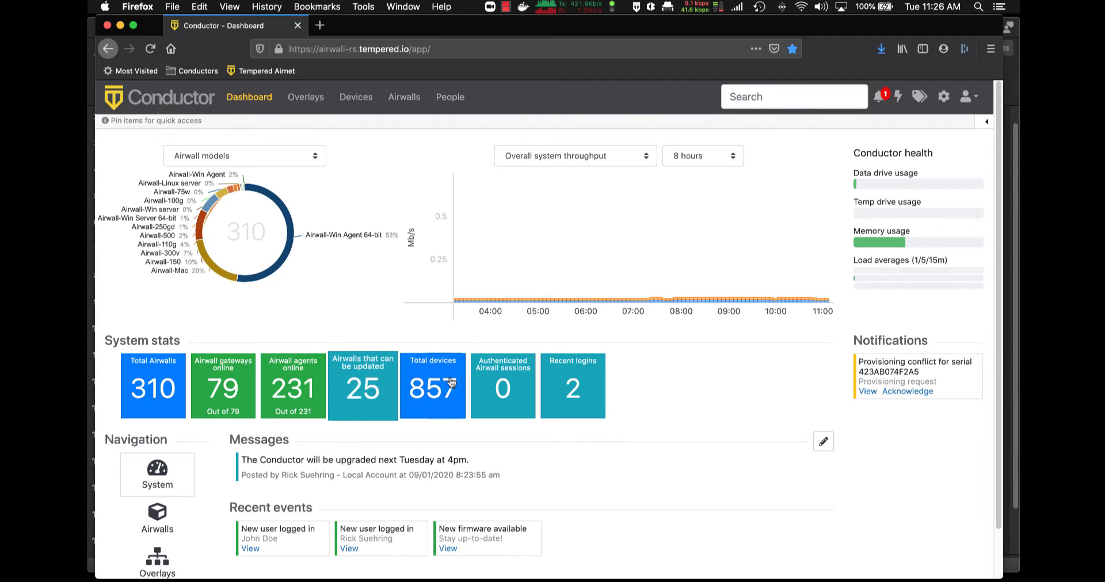
{"action": "left_click", "coordinate": [252, 393]}
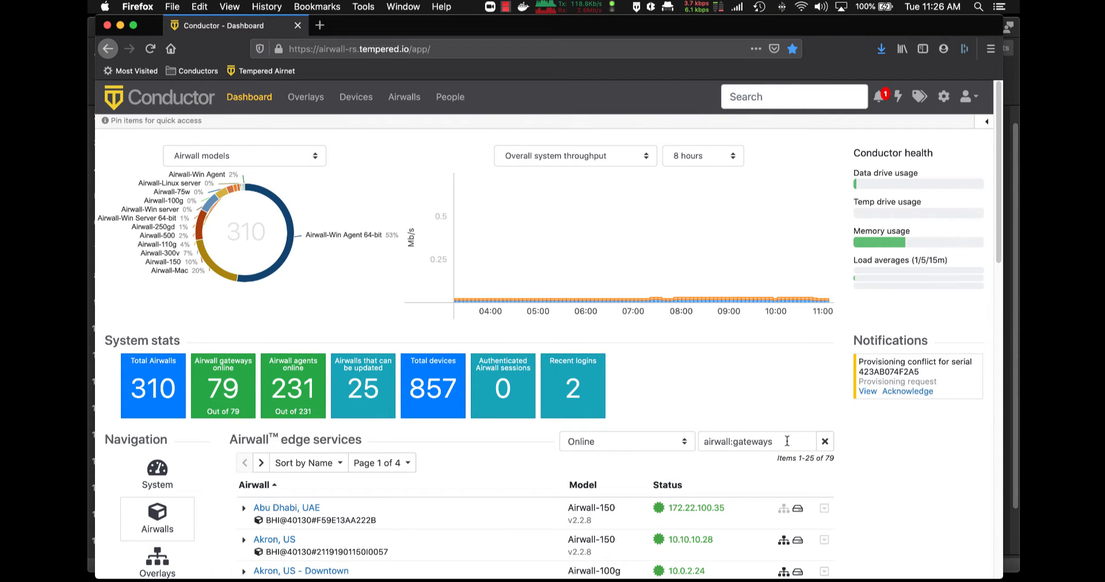
Filter the Airwall list by 'logan' and open the LOGAN Windows agent's detail page
{"action": "type", "text": "logan"}
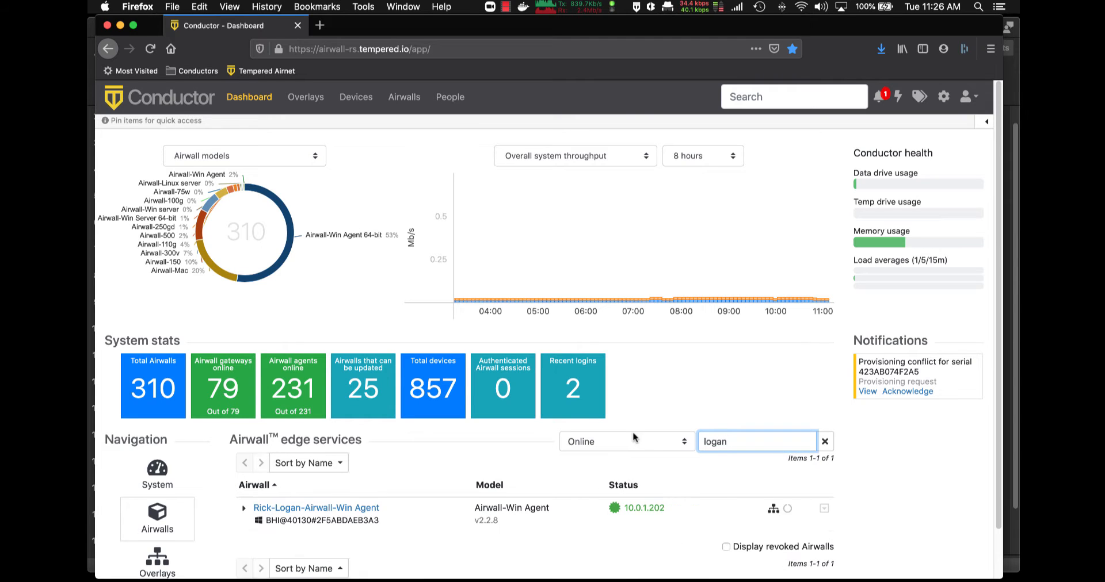
{"action": "left_click", "coordinate": [337, 511]}
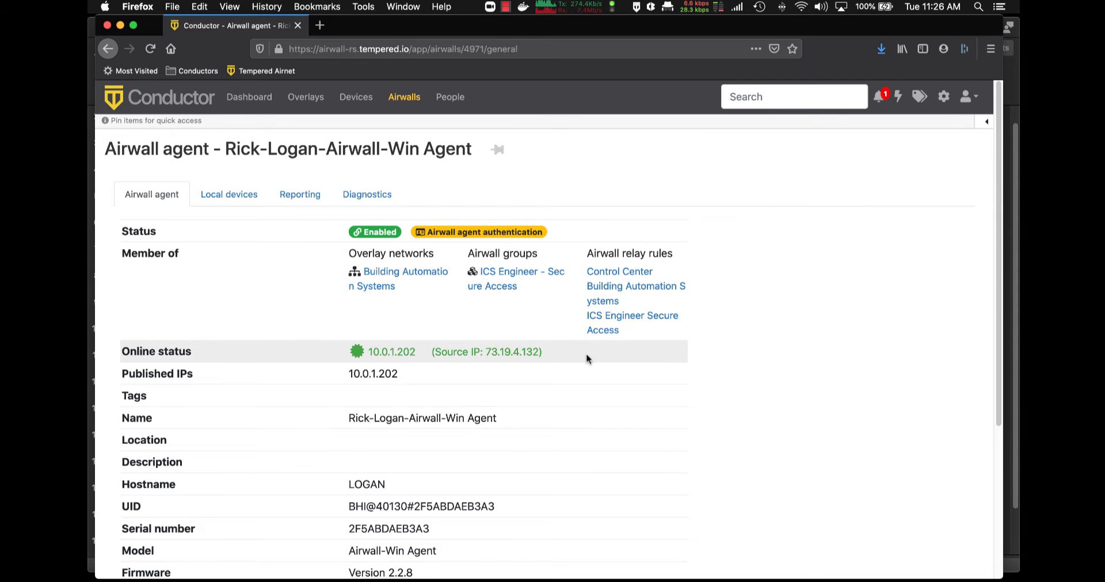
{"action": "scroll", "coordinate": [586, 353], "scroll_direction": "down", "scroll_amount": 5}
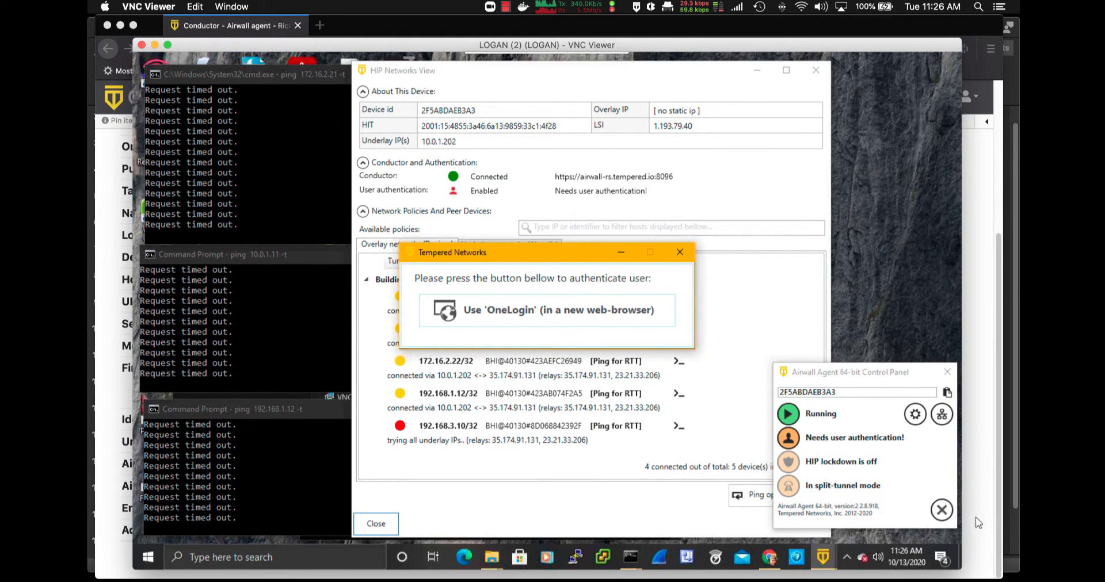
Authenticate the agent with OneLogin using the remote user's e-mail address and password
{"action": "left_click", "coordinate": [619, 308]}
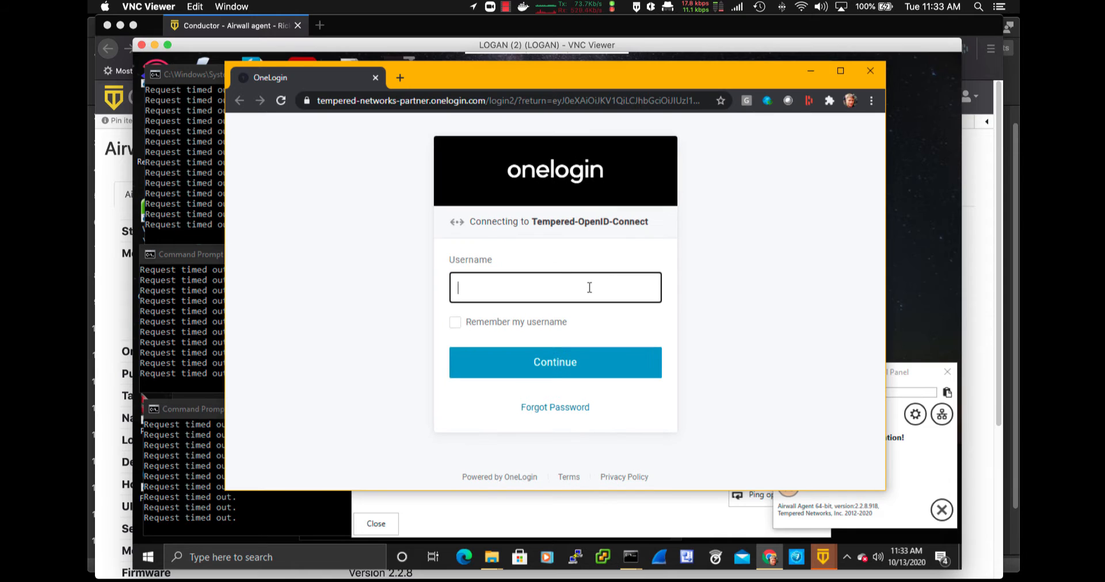
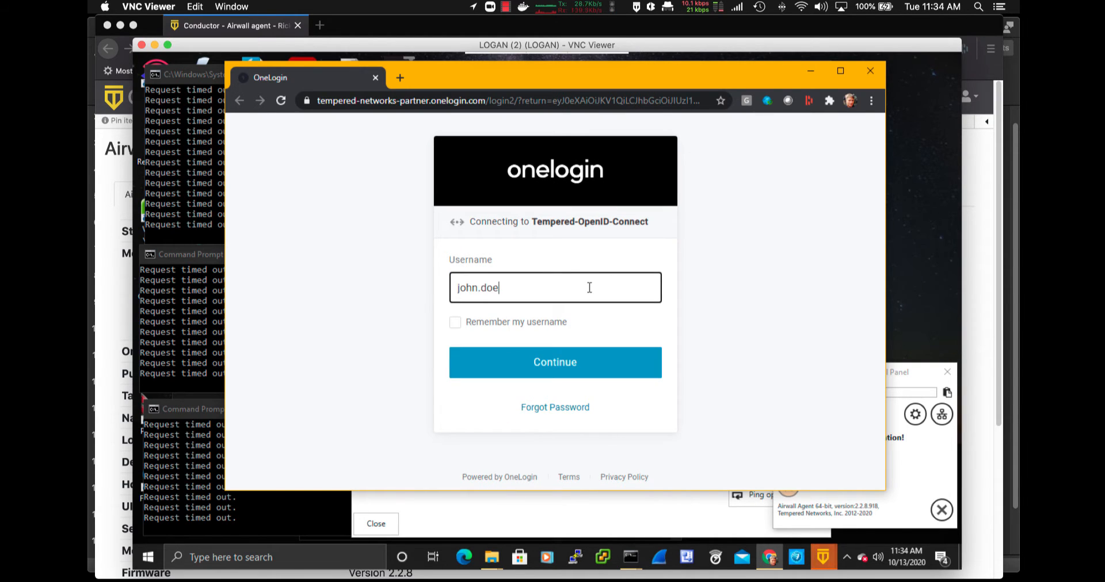
{"action": "left_click", "coordinate": [599, 361]}
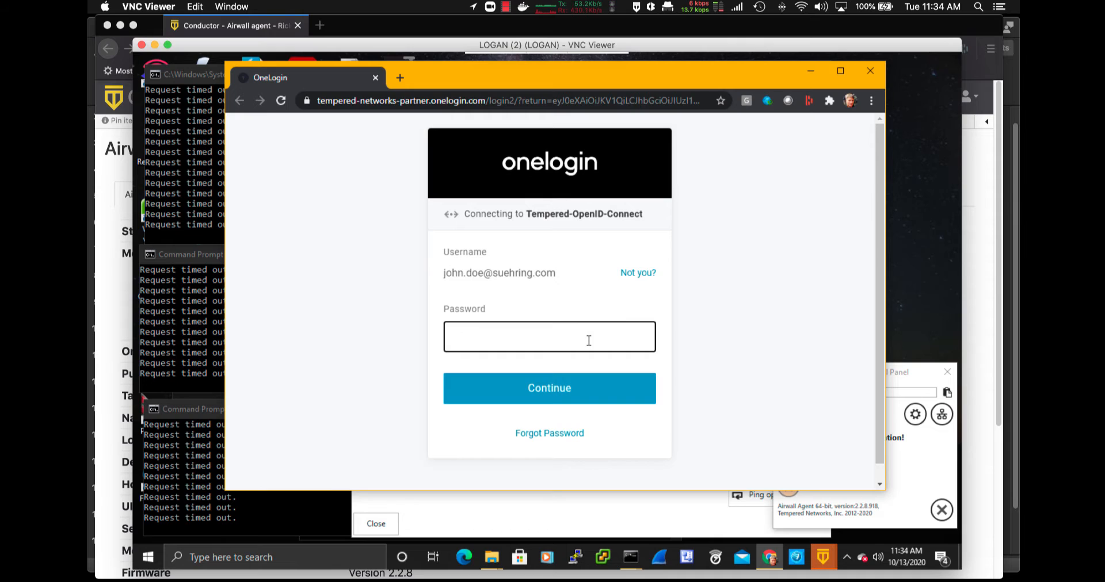
{"action": "type", "text": "********"}
{"action": "left_click", "coordinate": [582, 393]}
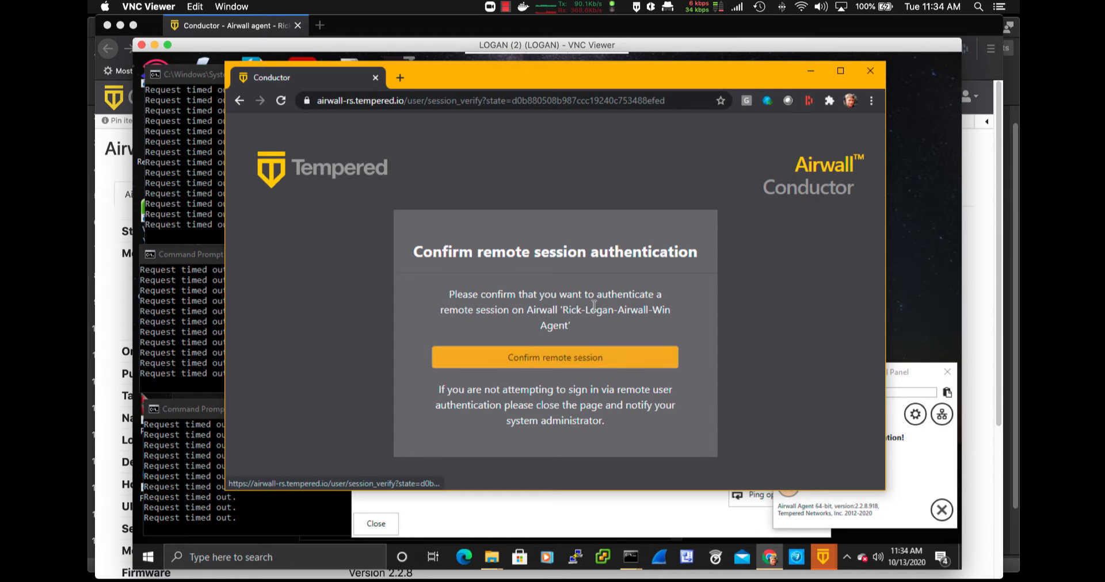
Confirm the remote session and minimize the remote Chrome window
{"action": "left_click", "coordinate": [575, 359]}
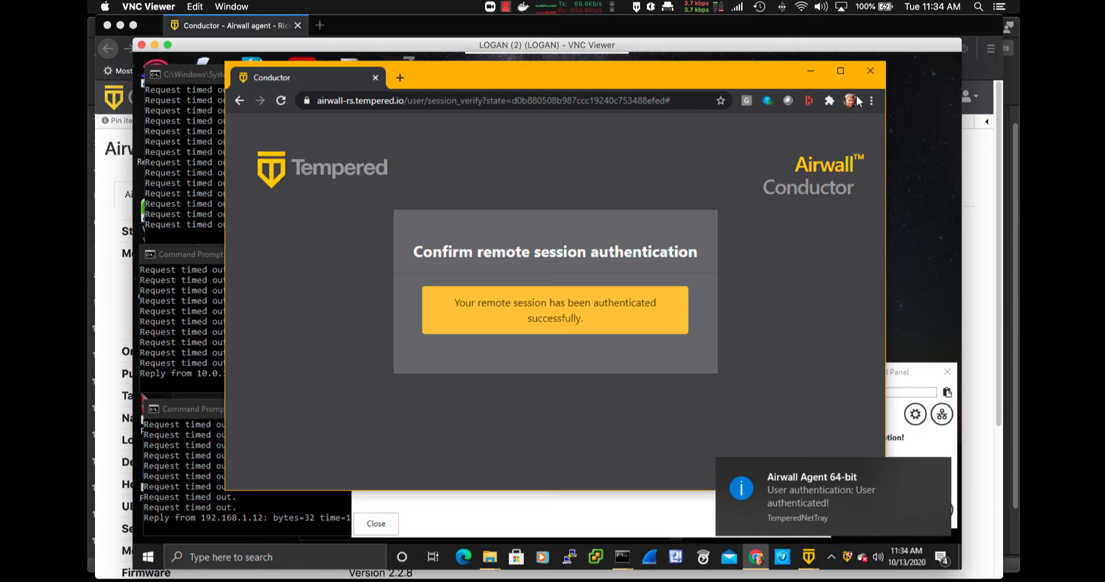
{"action": "left_click", "coordinate": [813, 71]}
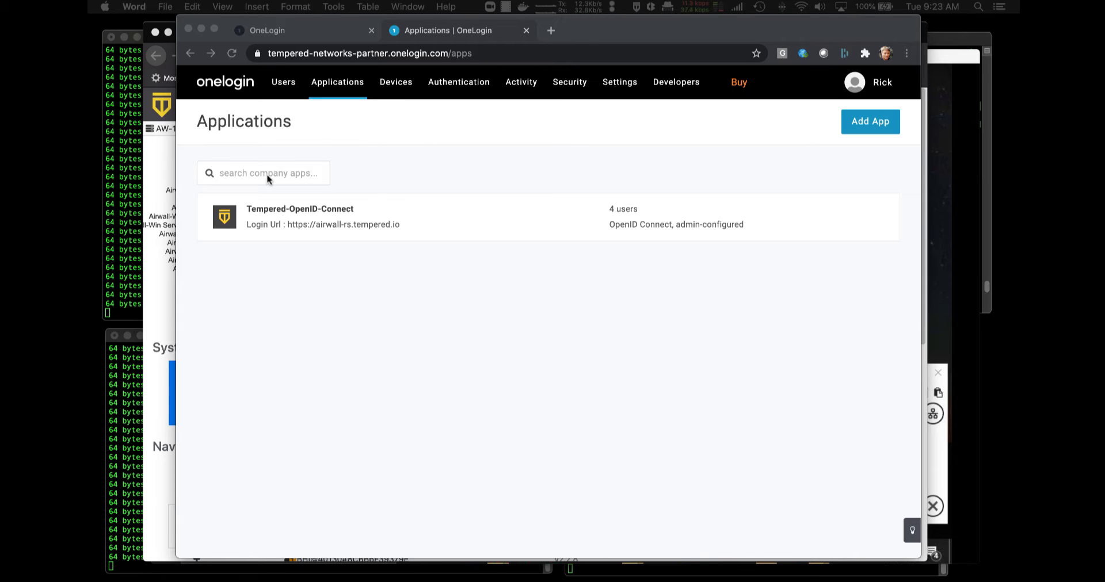
Open the Tempered-OpenID-Connect app and view its Configuration with login URL and redirect URI
{"action": "left_click", "coordinate": [292, 213]}
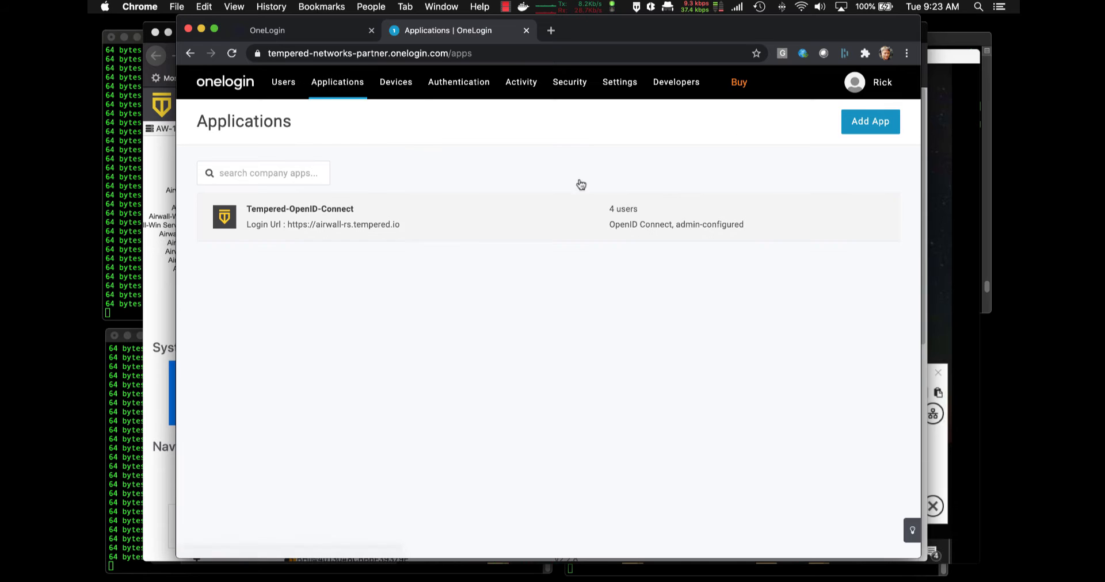
{"action": "left_click", "coordinate": [315, 216]}
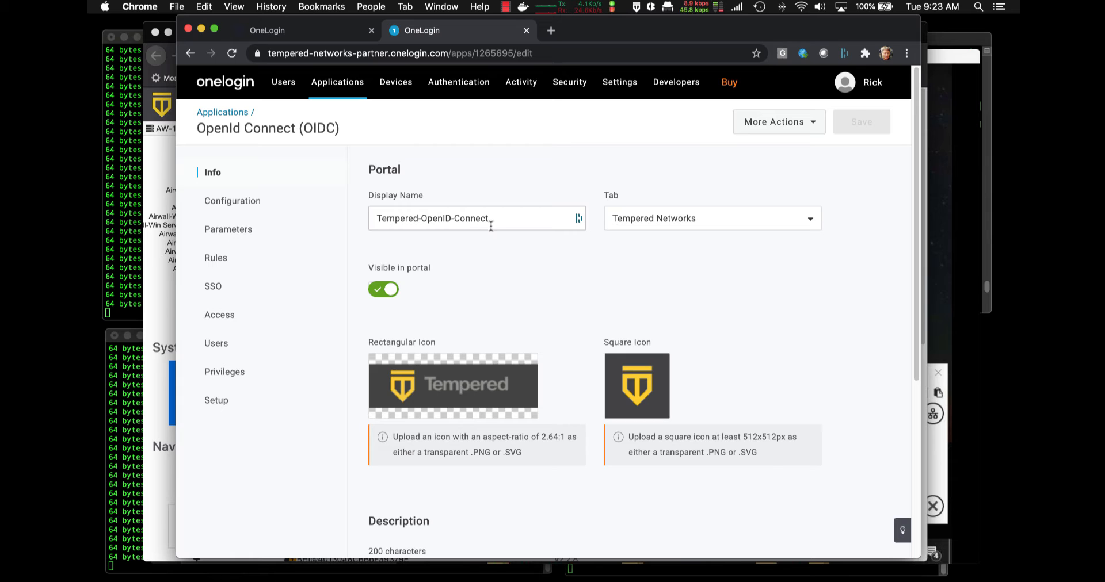
{"action": "scroll", "coordinate": [459, 244], "scroll_direction": "down", "scroll_amount": 3}
{"action": "mouse_move", "coordinate": [458, 244]}
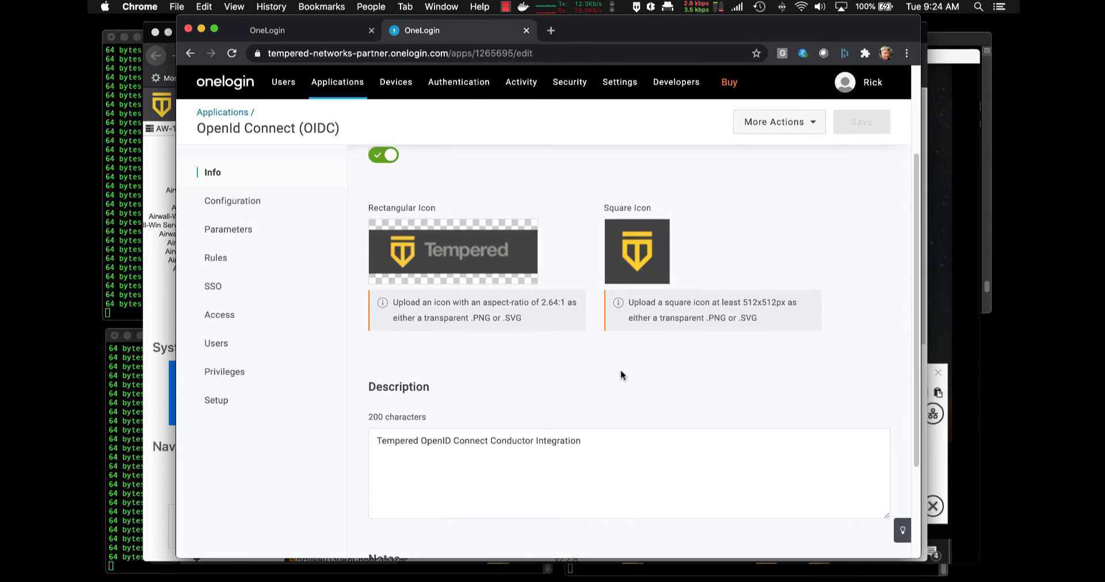
{"action": "scroll", "coordinate": [544, 424], "scroll_direction": "down", "scroll_amount": 3}
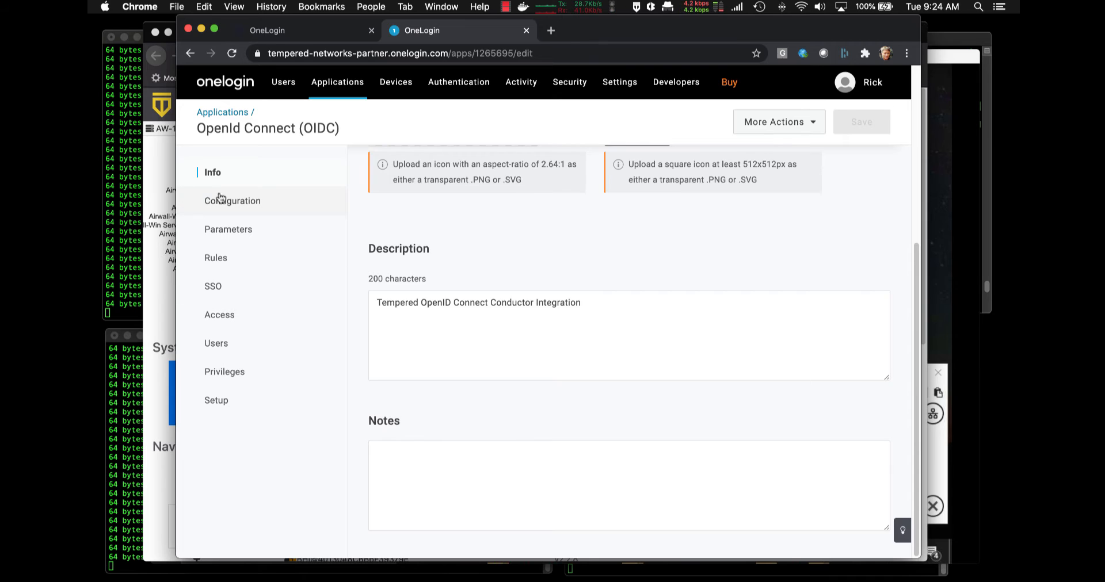
{"action": "left_click", "coordinate": [247, 204]}
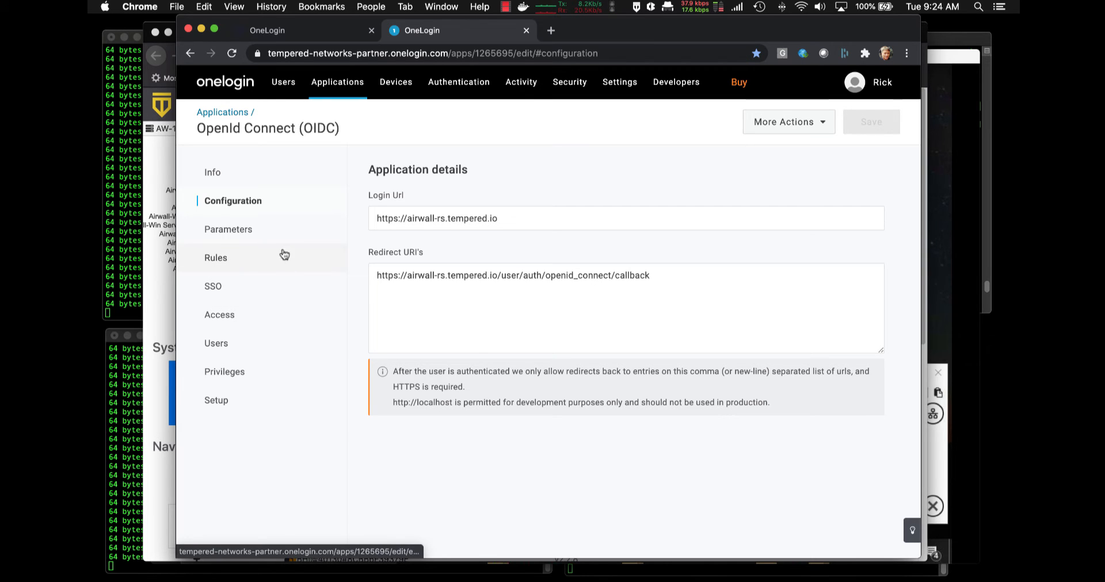
Inspect the Groups parameter's transform without saving changes, then view the app's empty Rules
{"action": "left_click", "coordinate": [240, 233]}
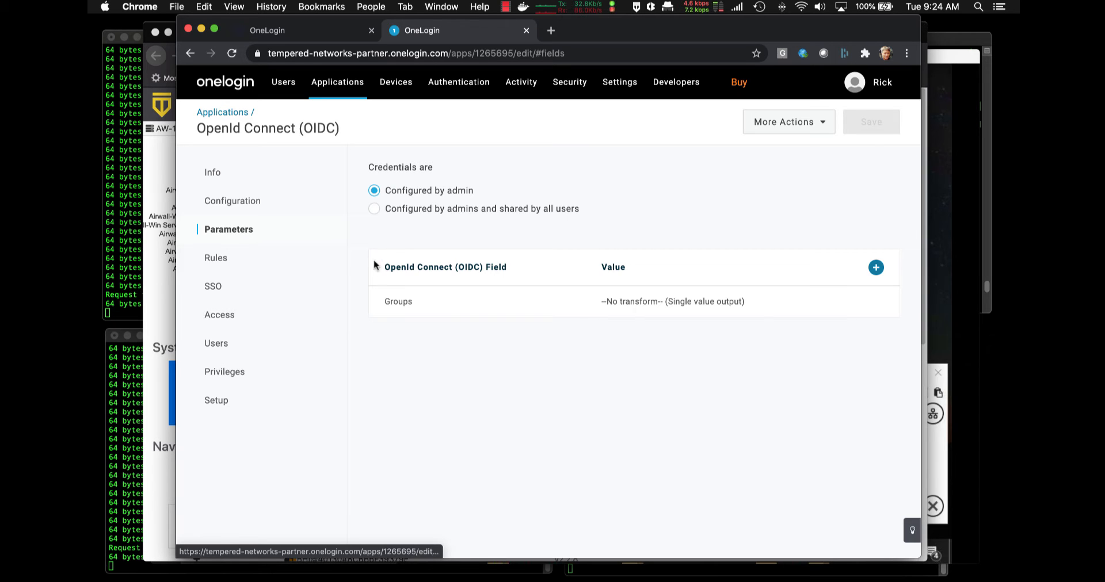
{"action": "left_click", "coordinate": [406, 305]}
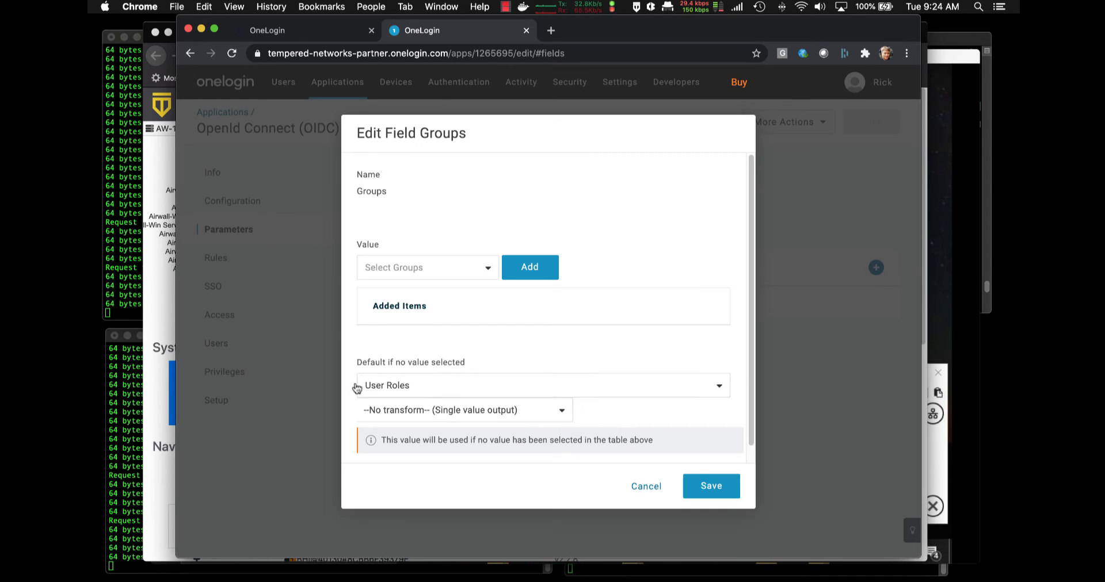
{"action": "left_click", "coordinate": [551, 417]}
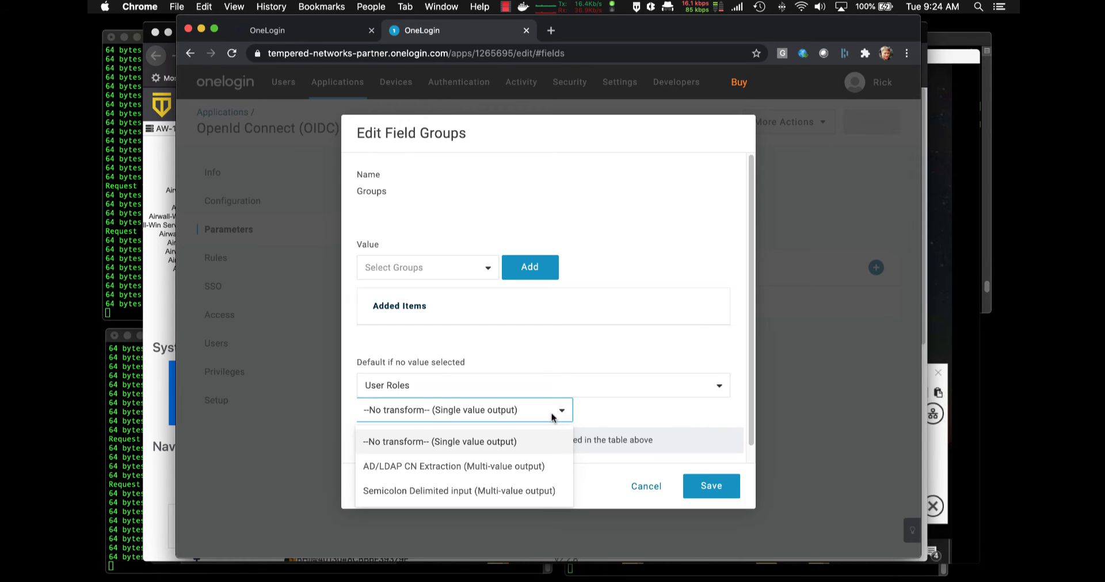
{"action": "left_click", "coordinate": [624, 414]}
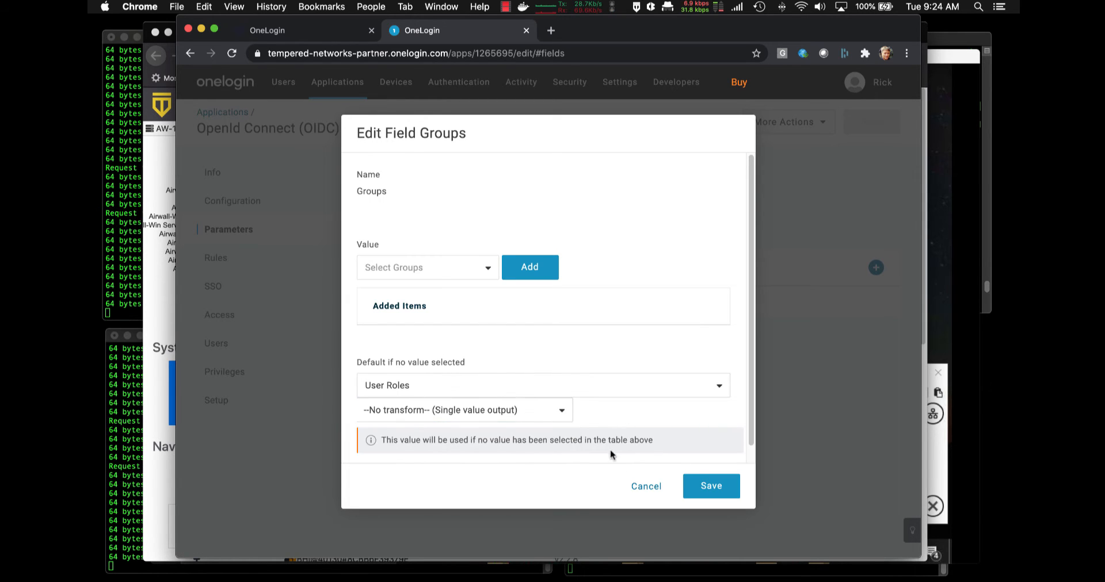
{"action": "left_click", "coordinate": [646, 487]}
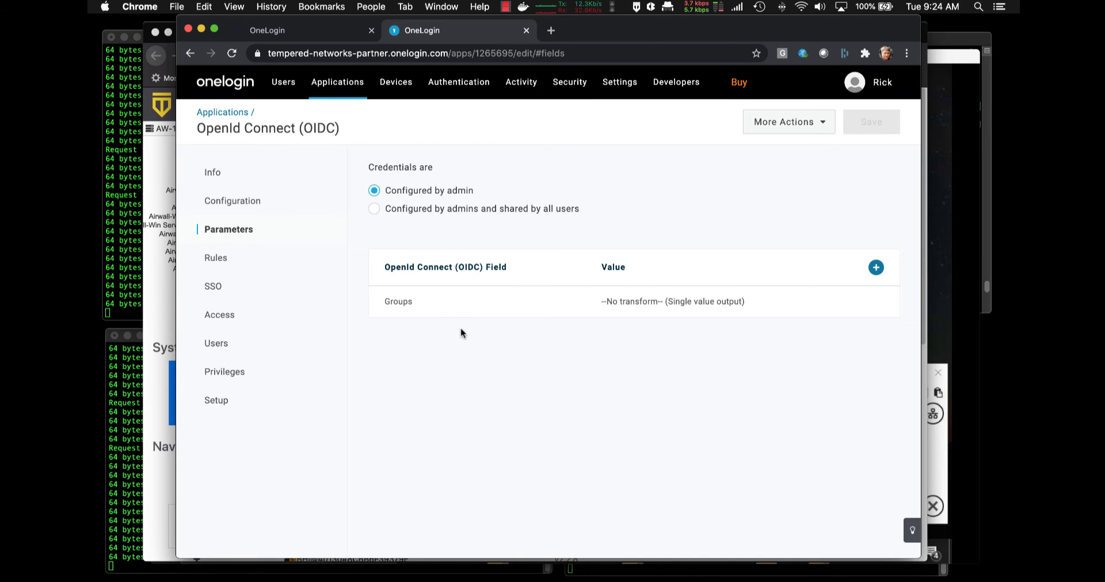
{"action": "left_click", "coordinate": [228, 256]}
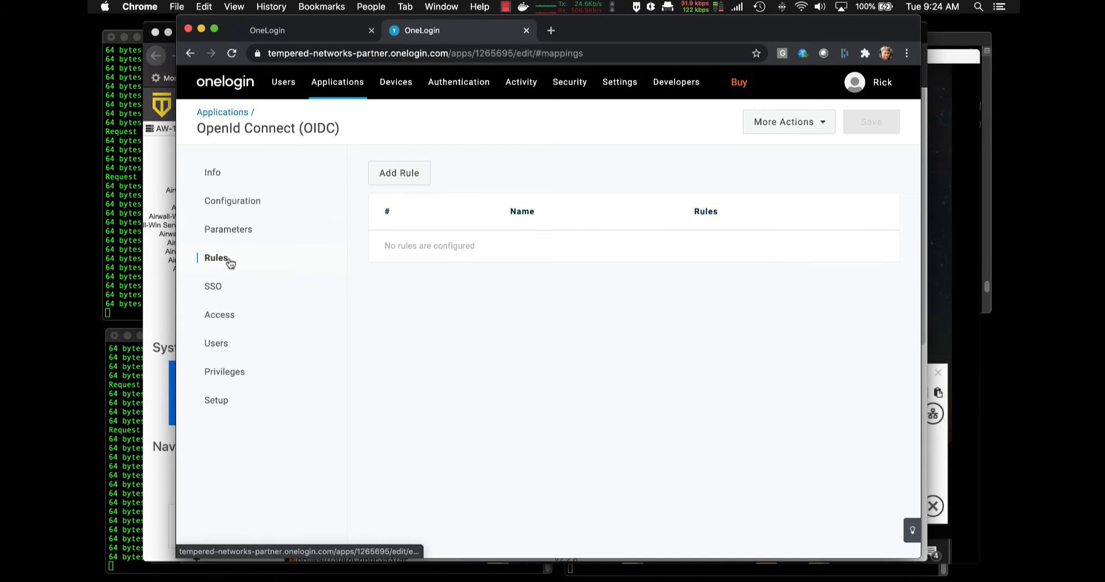
Review the SSO token settings, then view Access showing Tempered-Policy and three enabled roles
{"action": "left_click", "coordinate": [219, 288]}
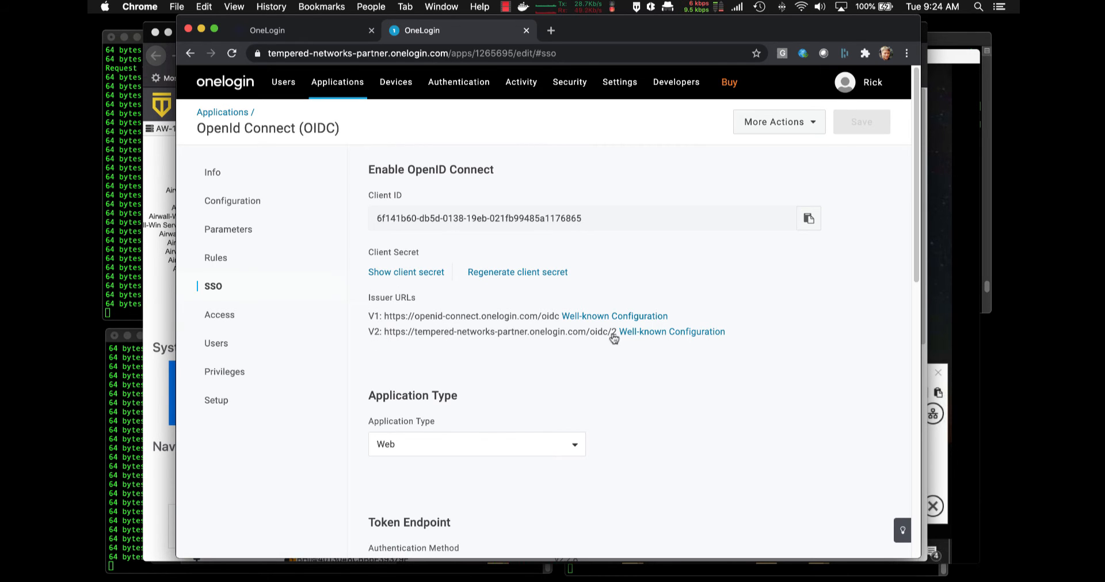
{"action": "scroll", "coordinate": [598, 389], "scroll_direction": "down", "scroll_amount": 3}
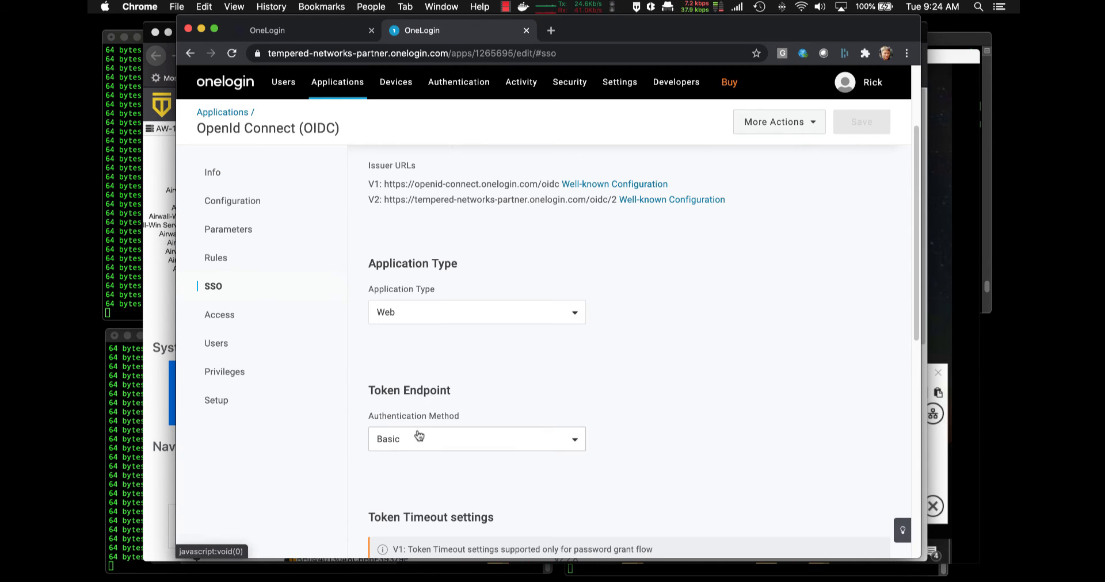
{"action": "scroll", "coordinate": [488, 383], "scroll_direction": "down", "scroll_amount": 8}
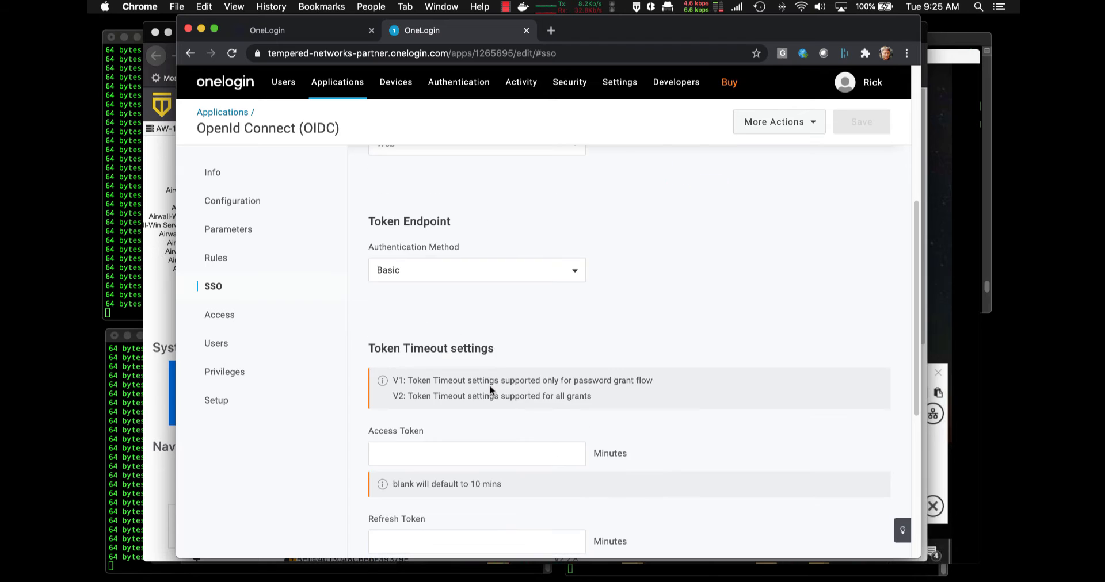
{"action": "scroll", "coordinate": [403, 410], "scroll_direction": "down", "scroll_amount": 2}
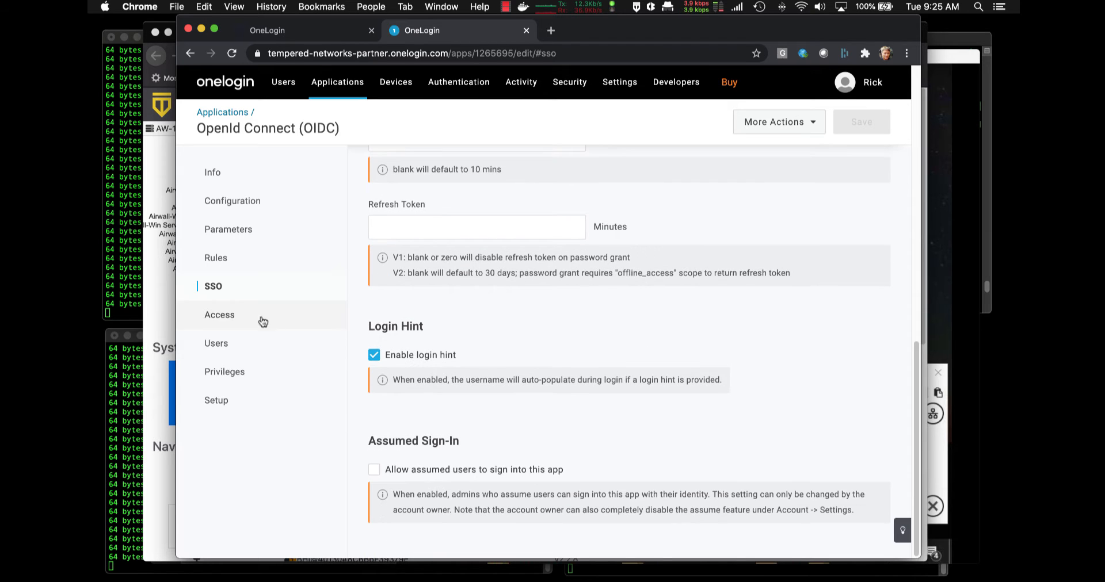
{"action": "left_click", "coordinate": [229, 320]}
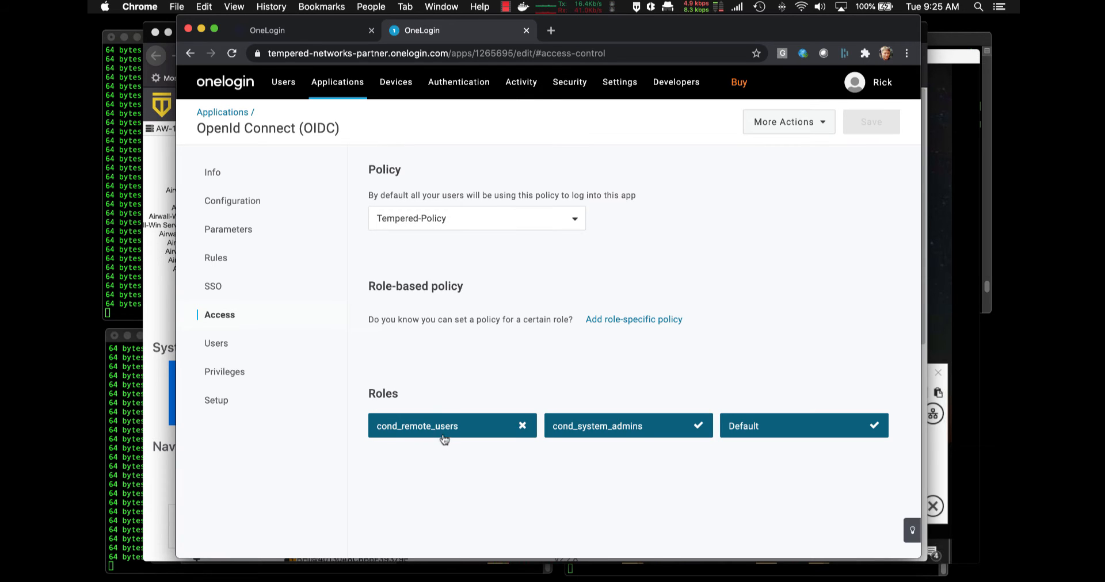
View the app's four assigned users, then go back to its SSO settings
{"action": "left_click", "coordinate": [217, 346]}
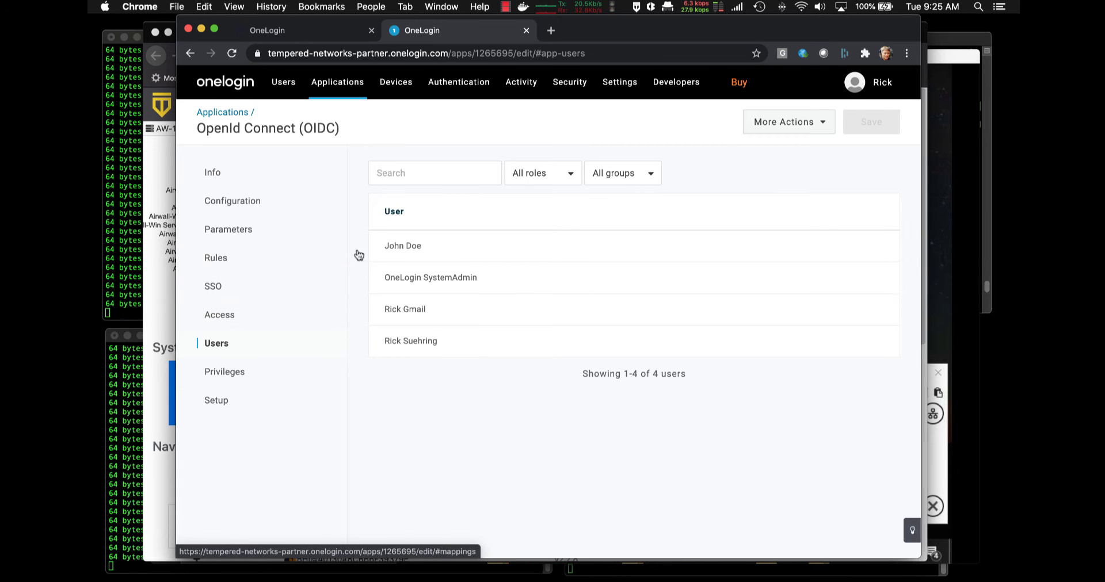
{"action": "left_click", "coordinate": [226, 286]}
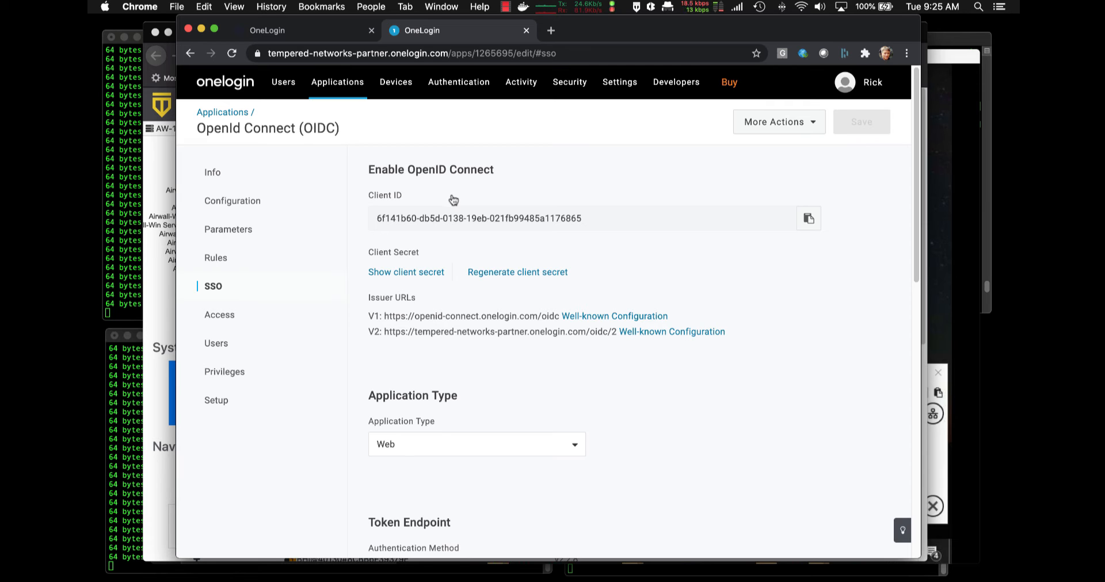
Open the OneLogin account menu in the top-right corner
{"action": "left_click", "coordinate": [843, 79]}
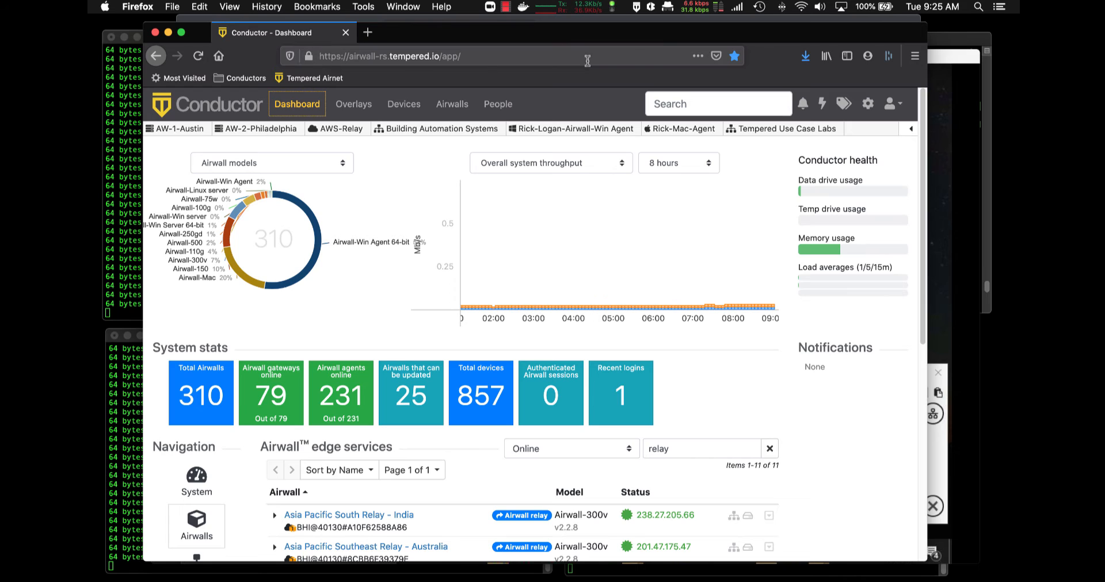
From Conductor's settings, scroll to Authentication and choose Edit for the OneLogin provider
{"action": "left_click", "coordinate": [871, 110]}
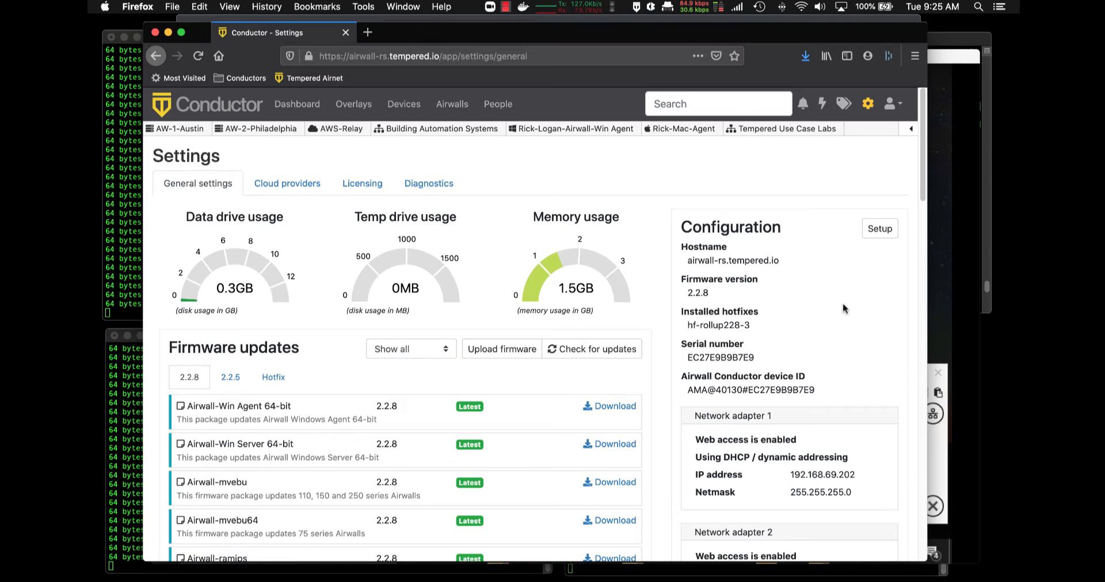
{"action": "scroll", "coordinate": [843, 313], "scroll_direction": "down", "scroll_amount": 3}
{"action": "scroll", "coordinate": [842, 312], "scroll_direction": "down", "scroll_amount": 8}
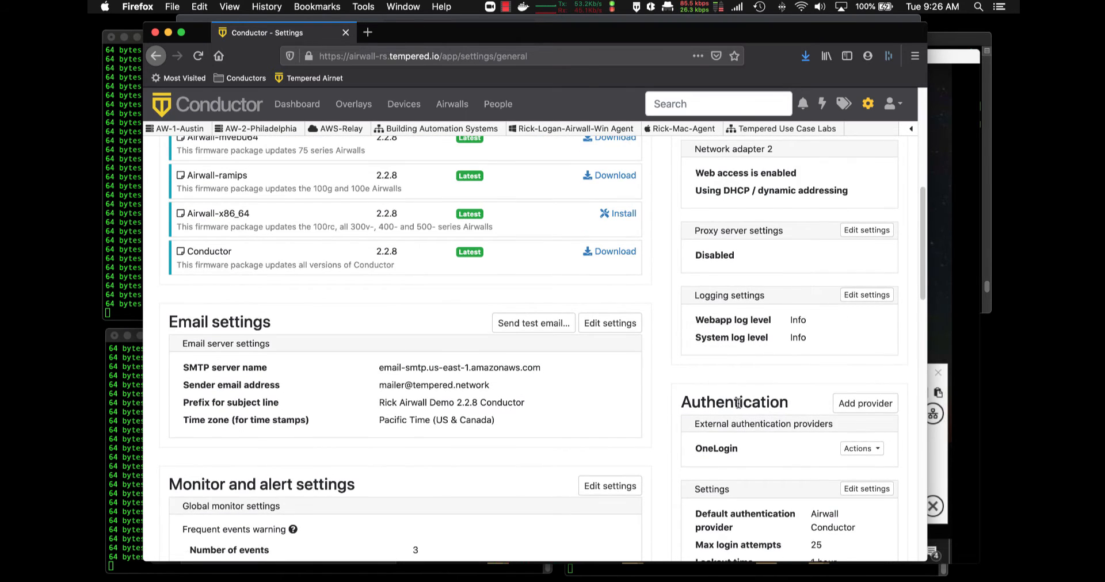
{"action": "scroll", "coordinate": [730, 397], "scroll_direction": "down", "scroll_amount": 3}
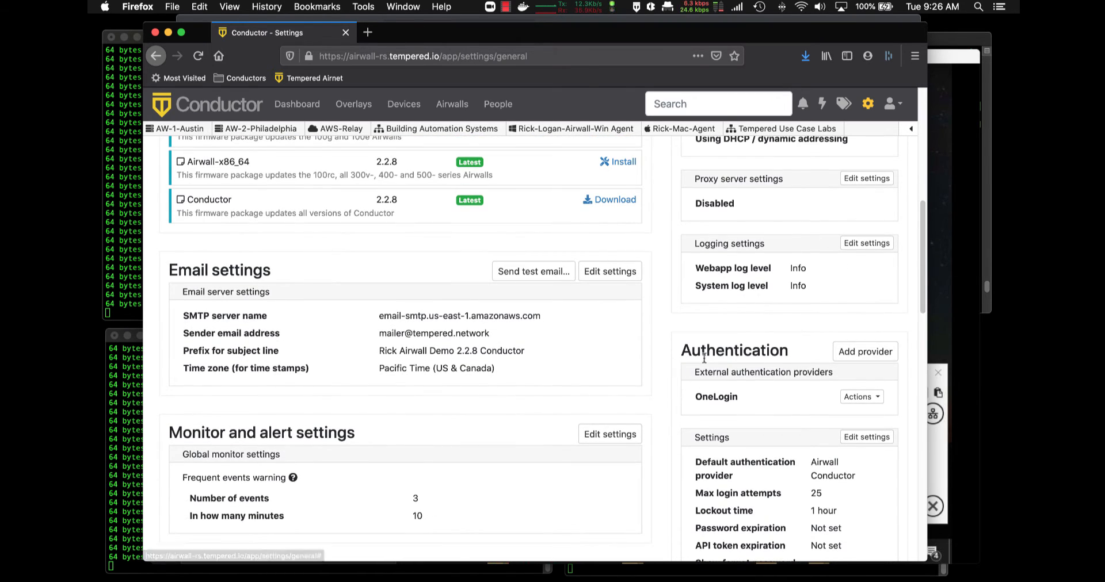
{"action": "left_click", "coordinate": [870, 403]}
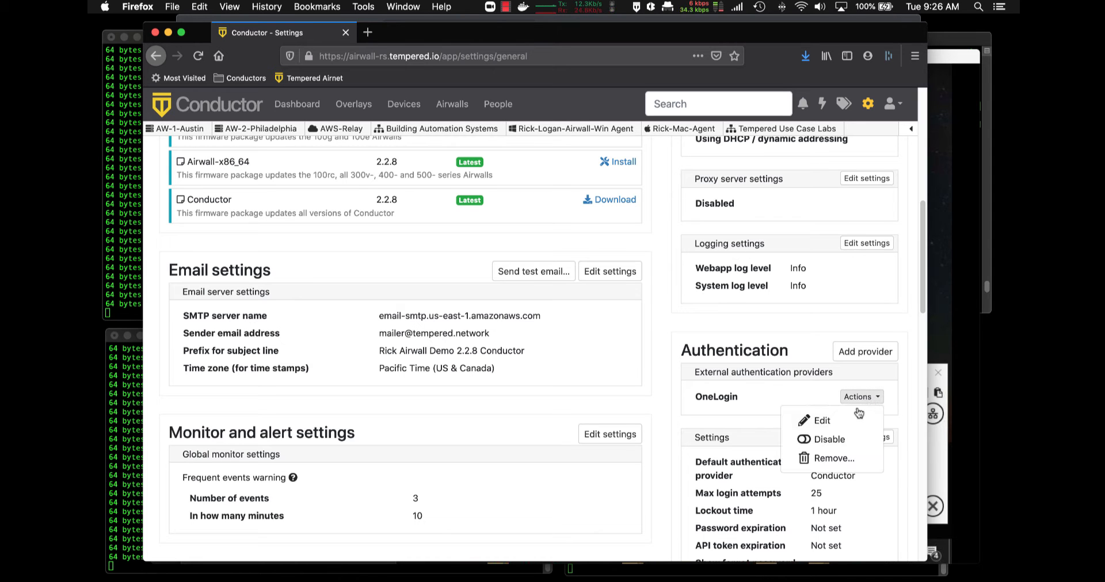
{"action": "left_click", "coordinate": [829, 421]}
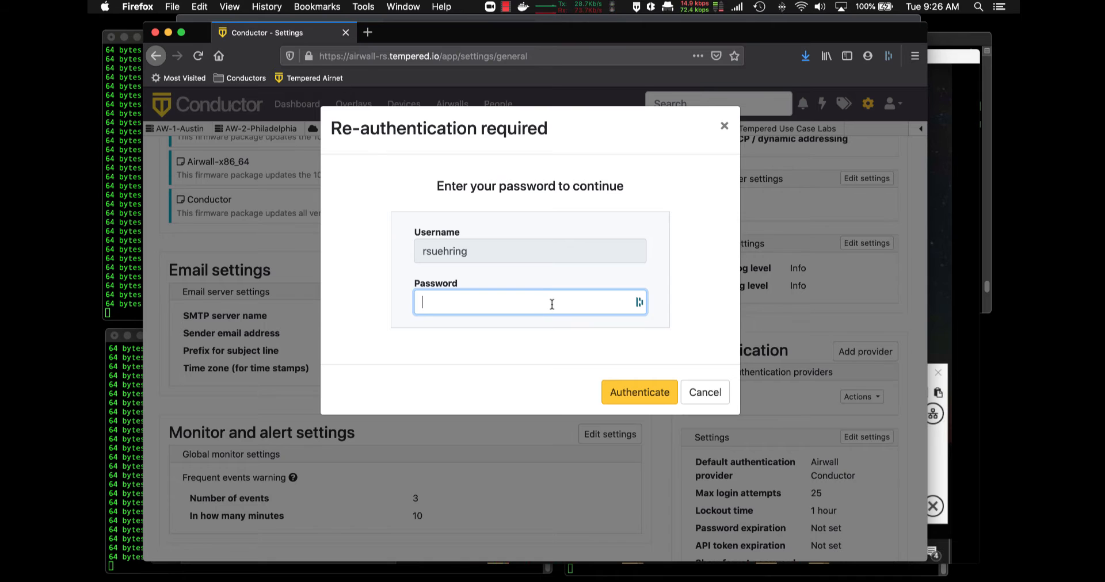
Re-authenticate with the saved password to open the OneLogin provider's general settings
{"action": "left_click", "coordinate": [552, 305]}
{"action": "left_click", "coordinate": [531, 364]}
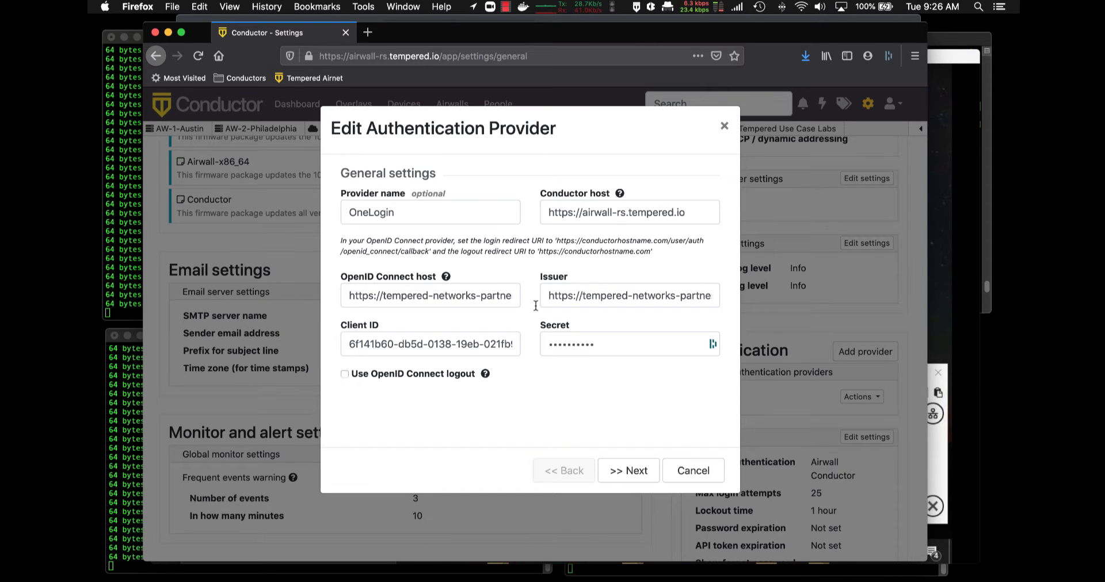
Check the full OpenID Connect host and Issuer addresses (ending oidc/2), then continue to group settings
{"action": "left_click", "coordinate": [445, 297]}
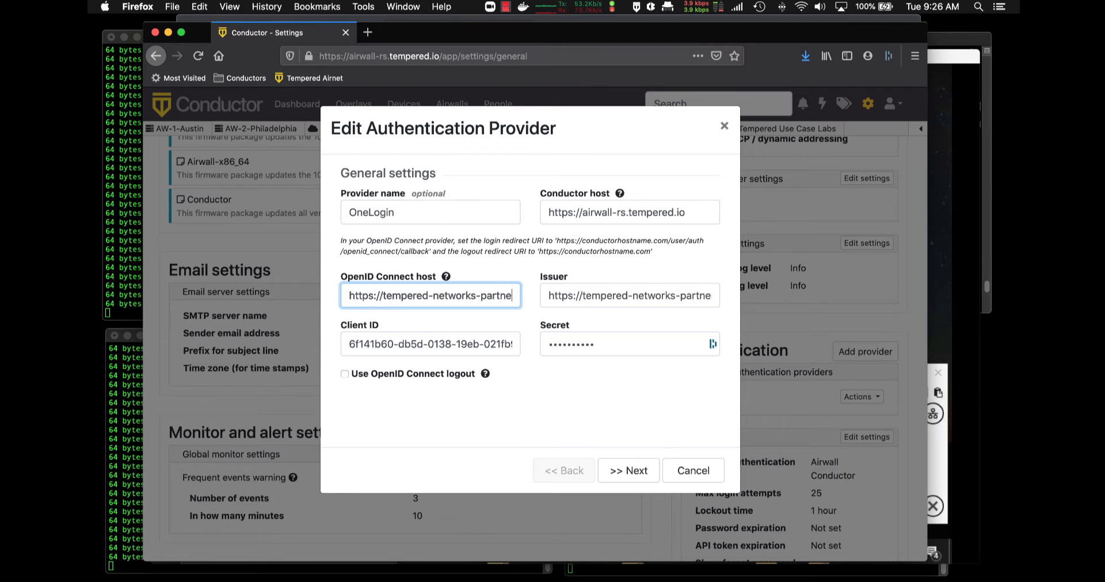
{"action": "key", "text": "Right"}
{"action": "key", "text": "Right"}
{"action": "key", "text": "Right"}
{"action": "key", "text": "Right"}
{"action": "key", "text": "Right"}
{"action": "key", "text": "Right"}
{"action": "key", "text": "Right"}
{"action": "key", "text": "Right"}
{"action": "key", "text": "Right"}
{"action": "key", "text": "Right"}
{"action": "key", "text": "Right"}
{"action": "key", "text": "Right"}
{"action": "key", "text": "Right"}
{"action": "key", "text": "Right"}
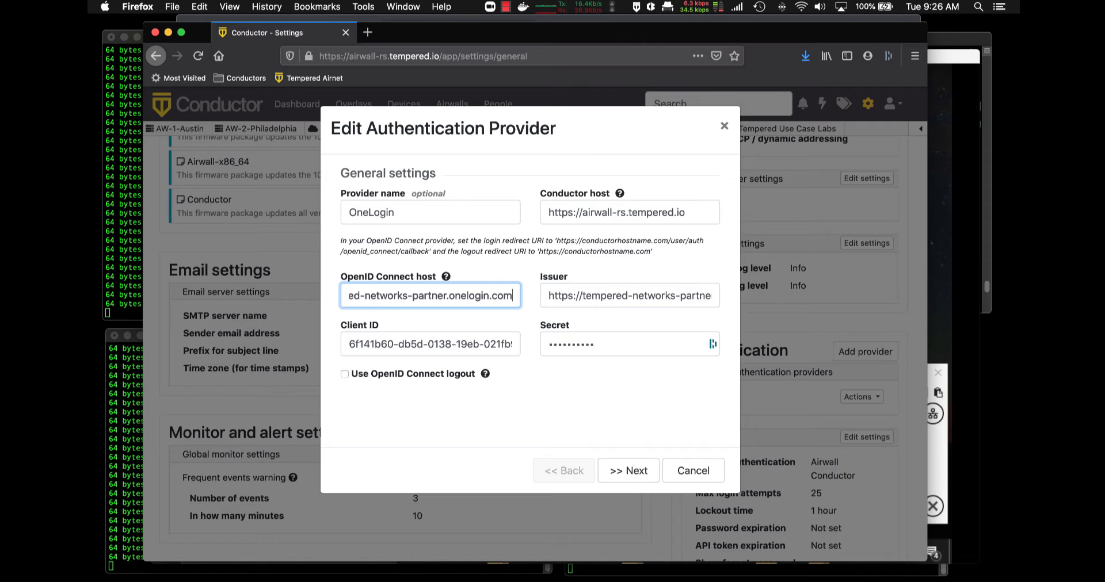
{"action": "left_click", "coordinate": [603, 297]}
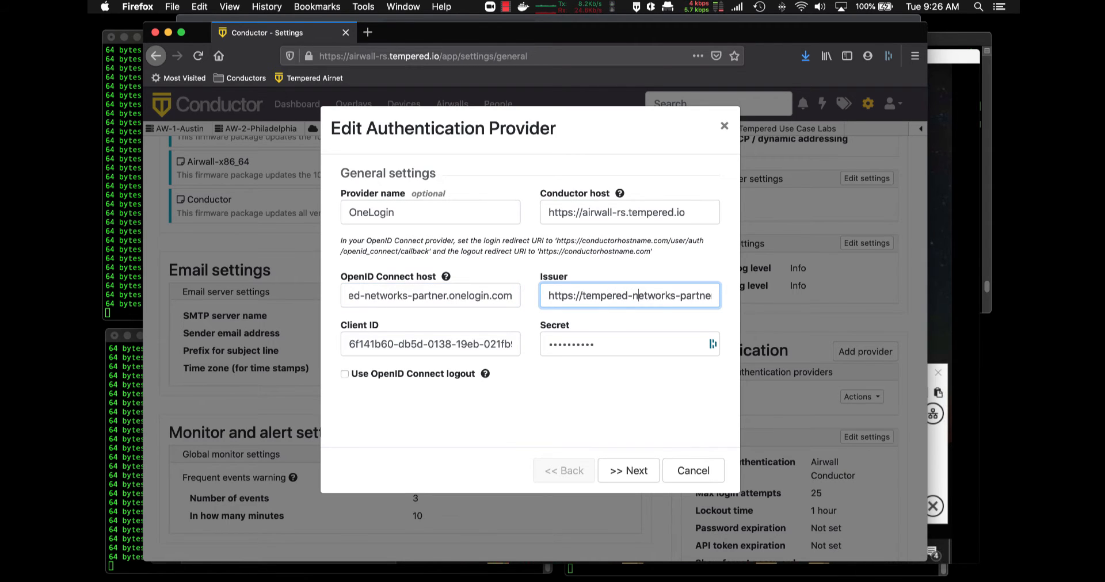
{"action": "key", "text": "Right"}
{"action": "key", "text": "Right"}
{"action": "key", "text": "Right"}
{"action": "key", "text": "Right"}
{"action": "key", "text": "Right"}
{"action": "key", "text": "Right"}
{"action": "key", "text": "Right"}
{"action": "key", "text": "Right"}
{"action": "key", "text": "Right"}
{"action": "key", "text": "Right"}
{"action": "key", "text": "Right"}
{"action": "key", "text": "Right"}
{"action": "key", "text": "Right"}
{"action": "key", "text": "Right"}
{"action": "key", "text": "Right"}
{"action": "key", "text": "Right"}
{"action": "key", "text": "Right"}
{"action": "key", "text": "Right"}
{"action": "key", "text": "Right"}
{"action": "key", "text": "Right"}
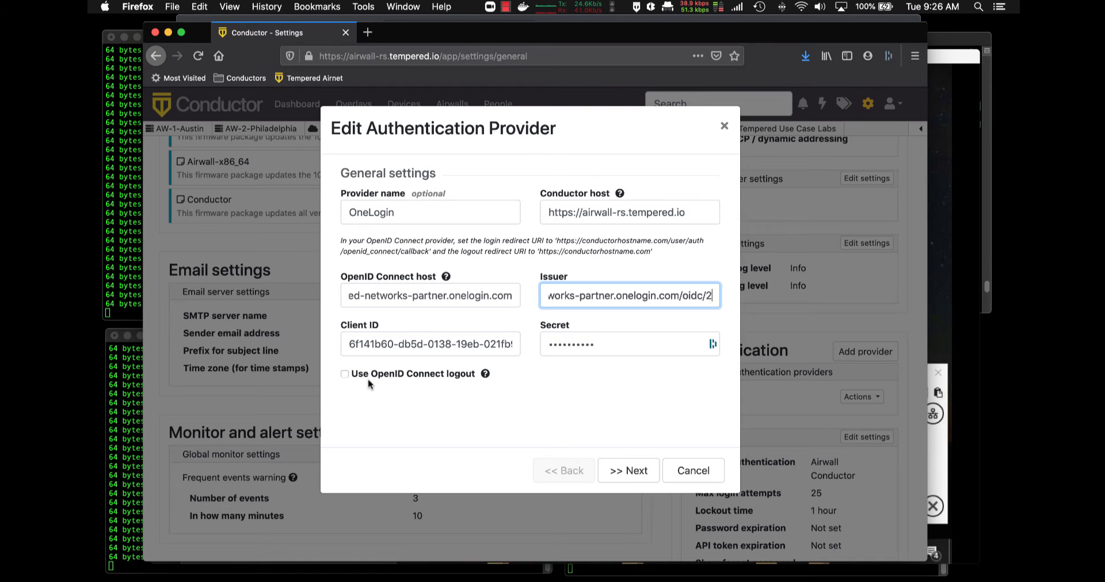
{"action": "left_click", "coordinate": [625, 473]}
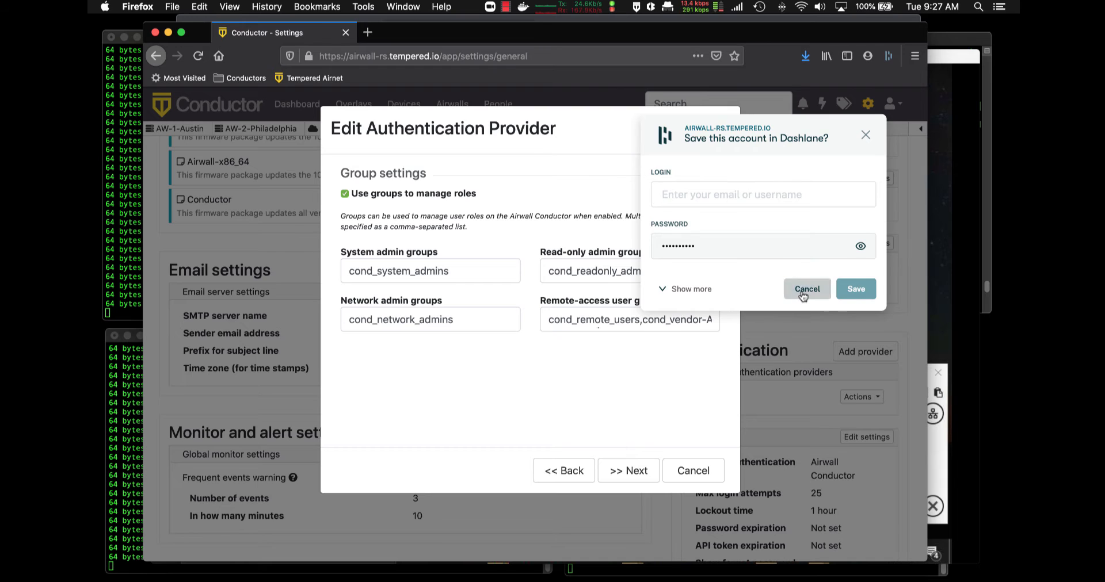
Dismiss the password-manager prompt and leave System admin groups unchanged before advancing to group filters
{"action": "left_click", "coordinate": [806, 289]}
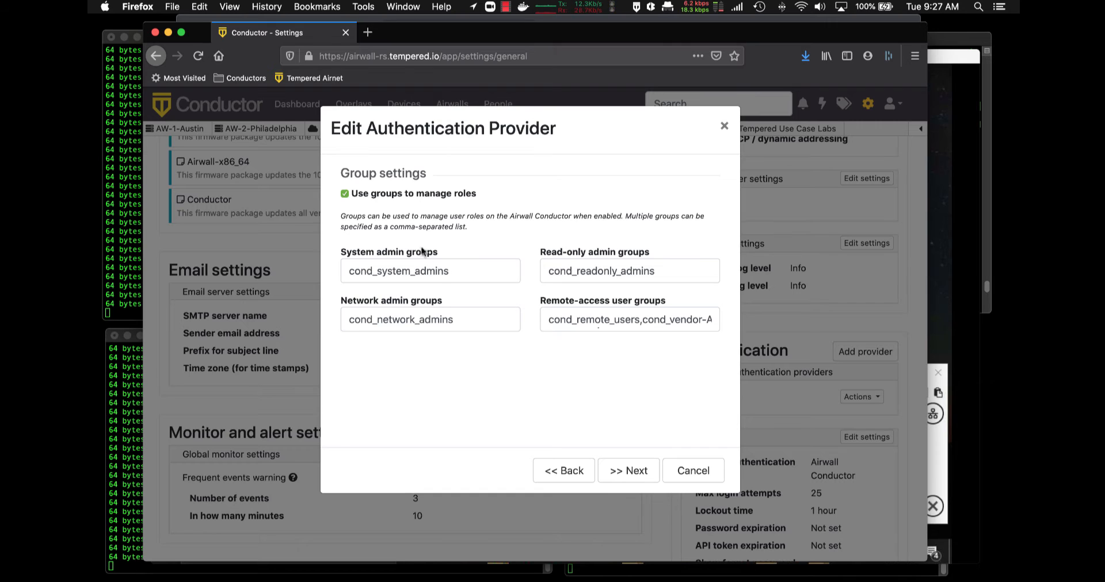
{"action": "left_click", "coordinate": [462, 273]}
{"action": "type", "text": ", bla"}
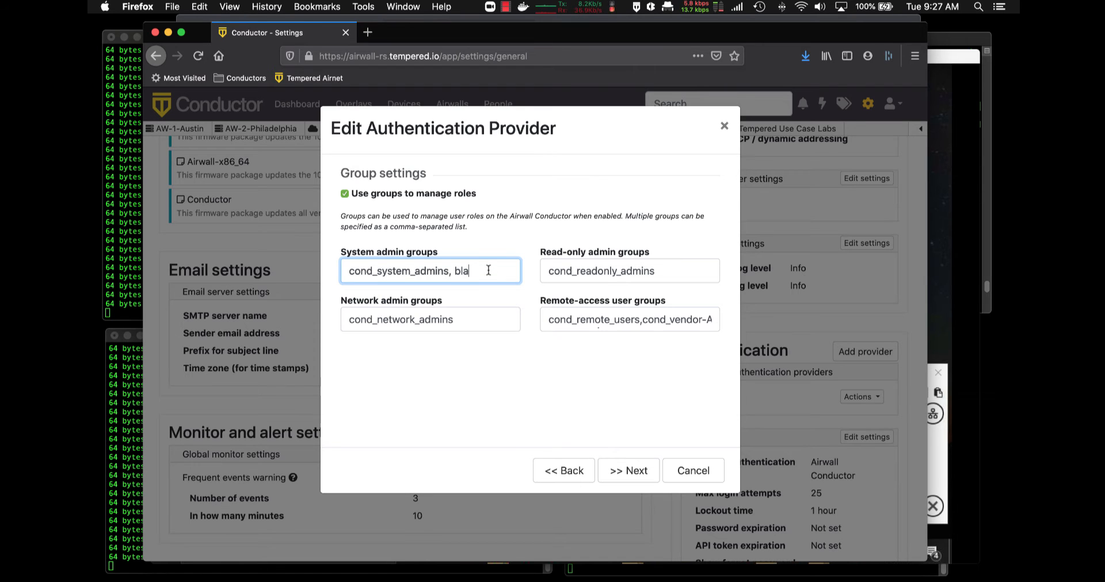
{"action": "key", "text": "BackSpace"}
{"action": "key", "text": "BackSpace"}
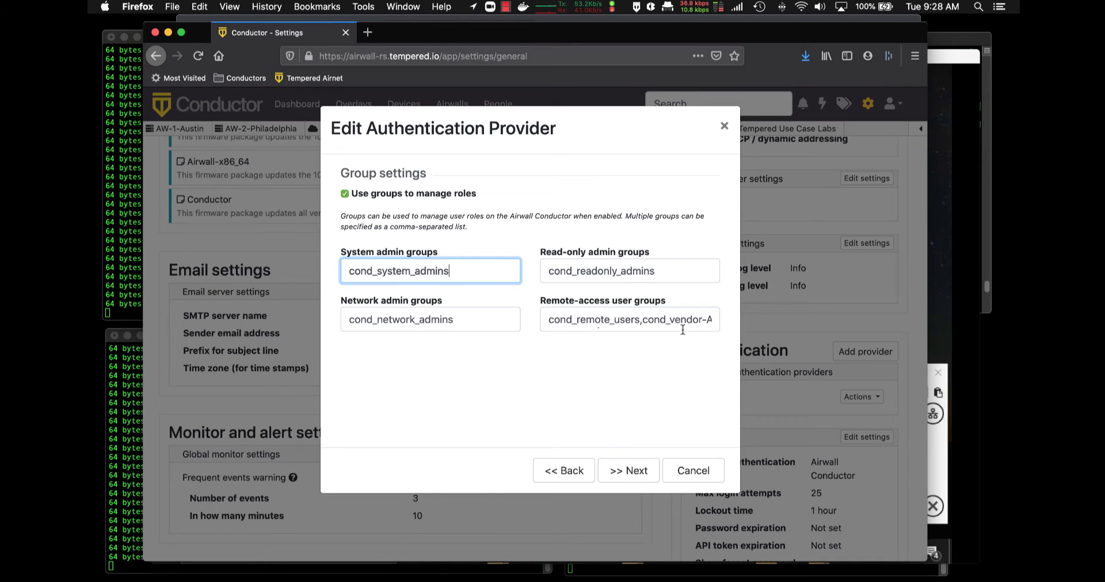
{"action": "left_click", "coordinate": [629, 476]}
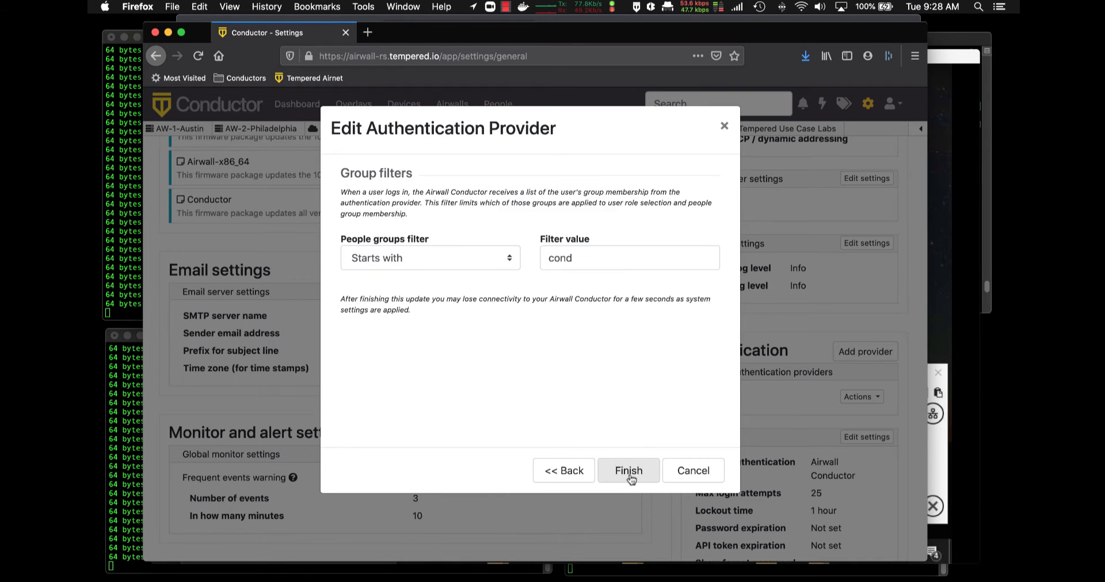
Keep the people groups filter at 'Starts with' cond and cancel the editor without saving
{"action": "left_click", "coordinate": [806, 295]}
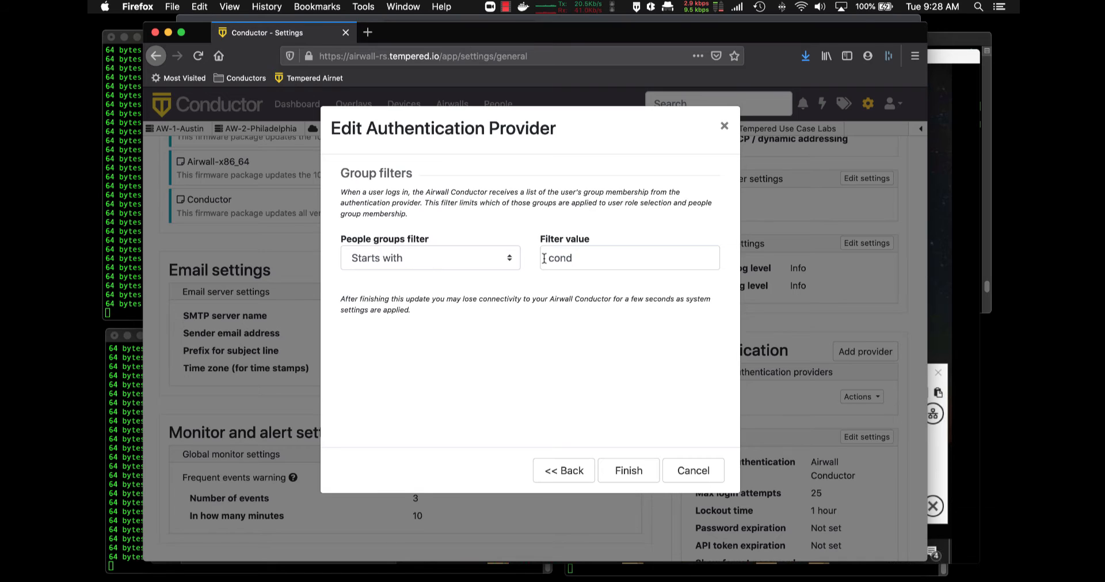
{"action": "left_click", "coordinate": [509, 261]}
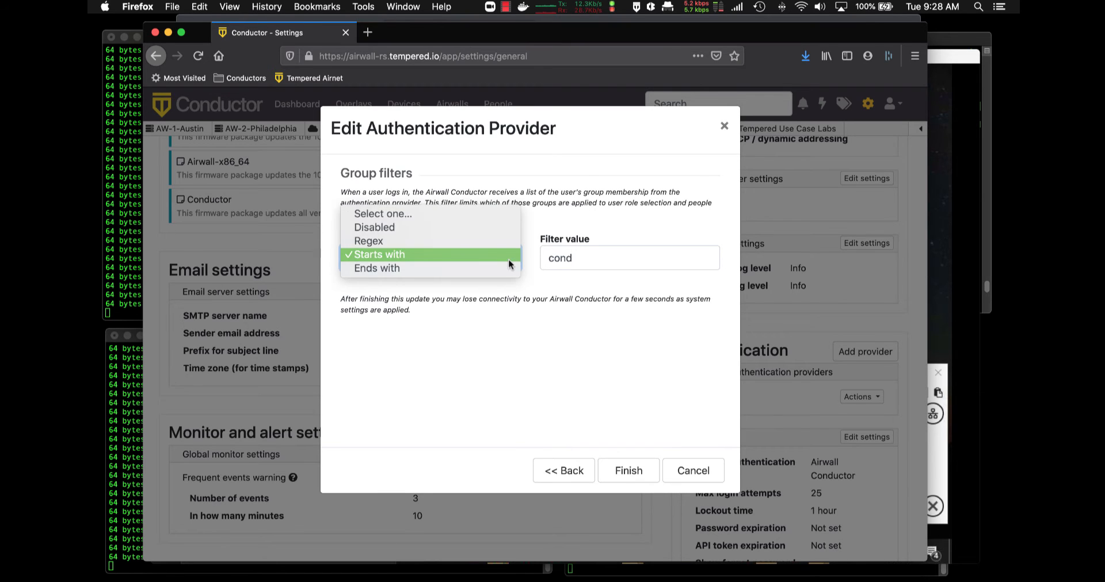
{"action": "left_click", "coordinate": [501, 258]}
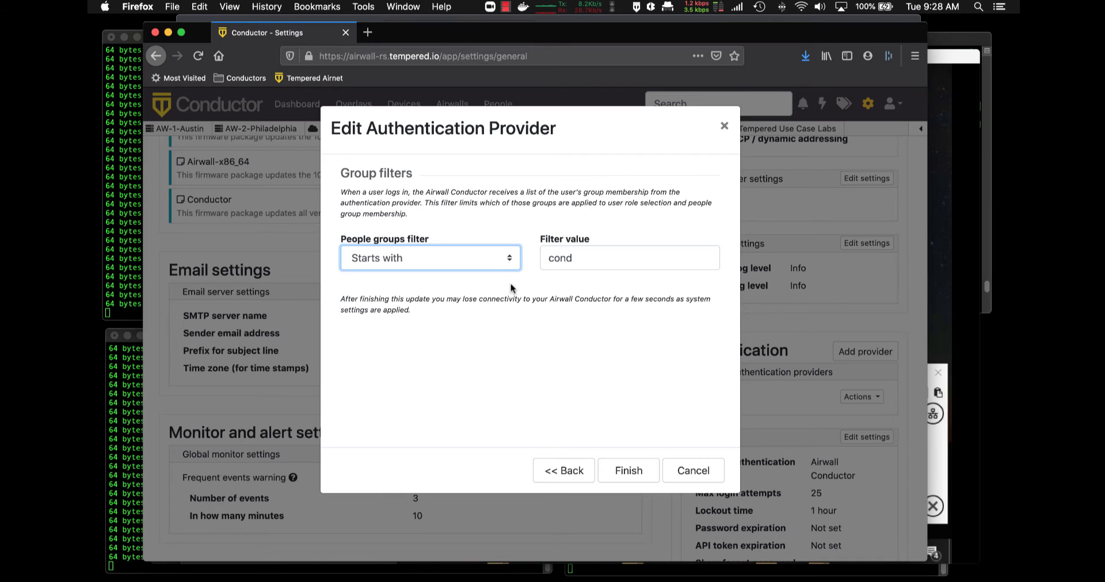
{"action": "left_click", "coordinate": [506, 265]}
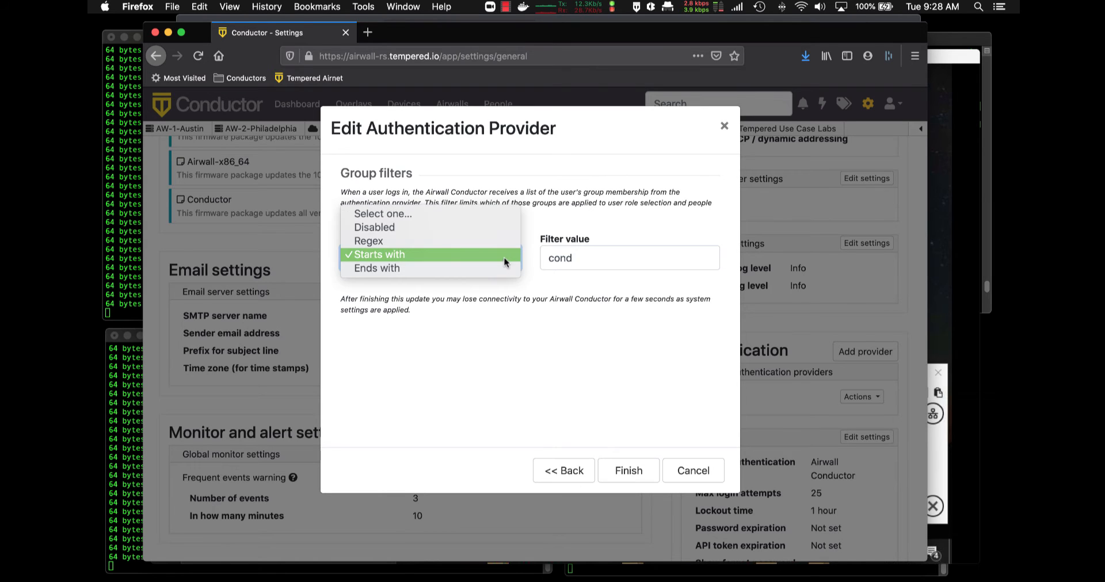
{"action": "left_click", "coordinate": [503, 258]}
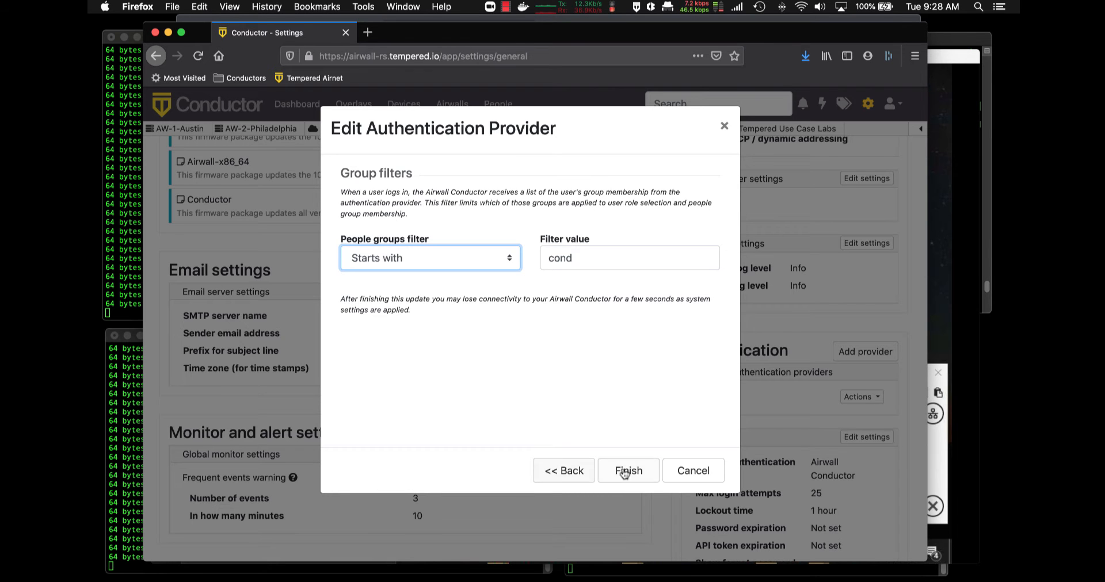
{"action": "left_click", "coordinate": [696, 470]}
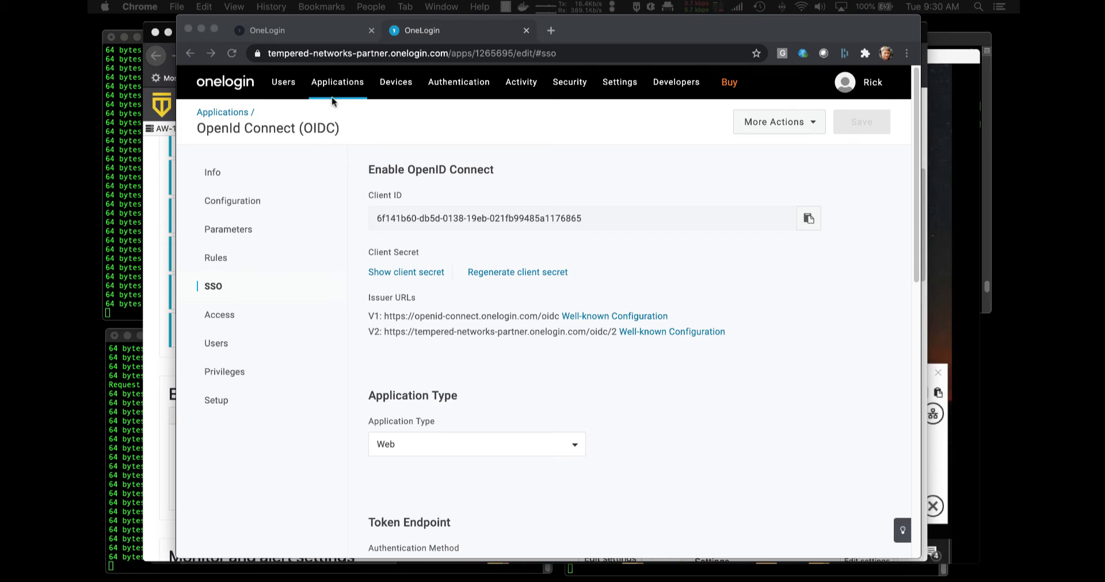
View OneLogin's roles cond_remote_users, cond_system_admins and Default, then open the Users list
{"action": "left_click", "coordinate": [286, 84]}
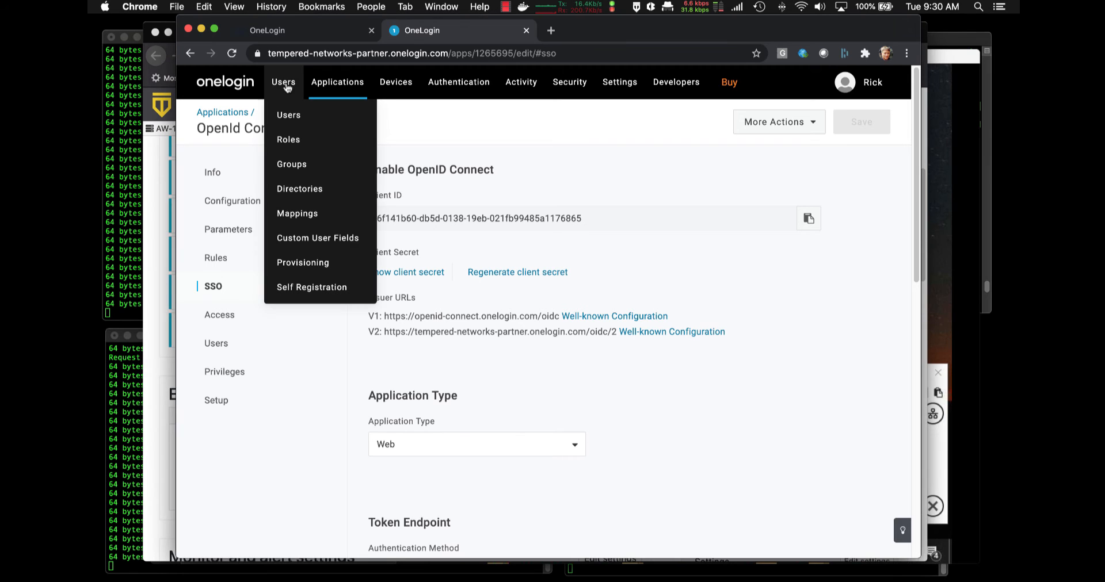
{"action": "left_click", "coordinate": [298, 142]}
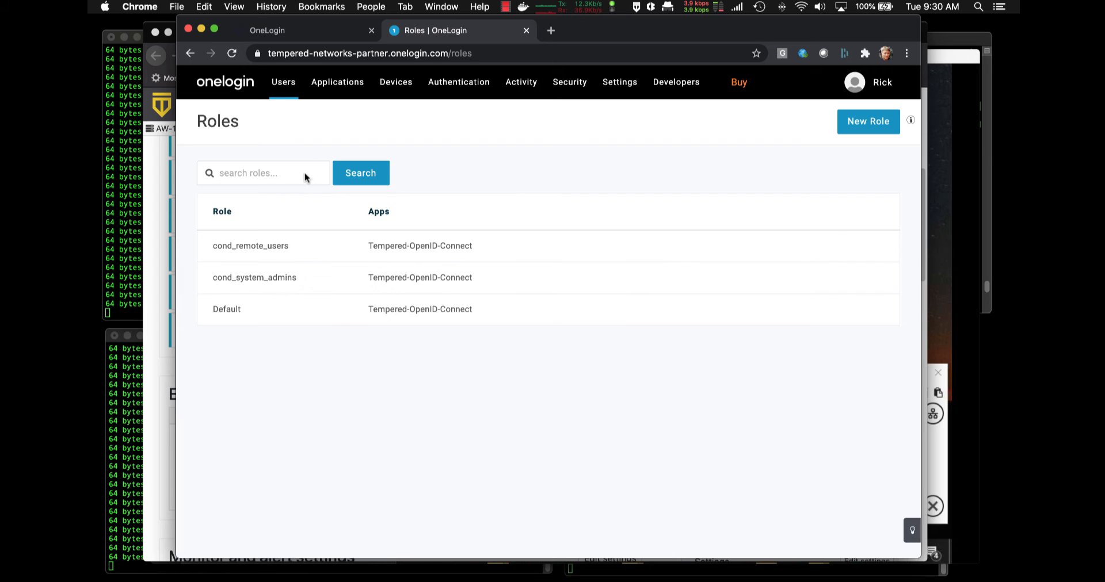
{"action": "mouse_move", "coordinate": [284, 86]}
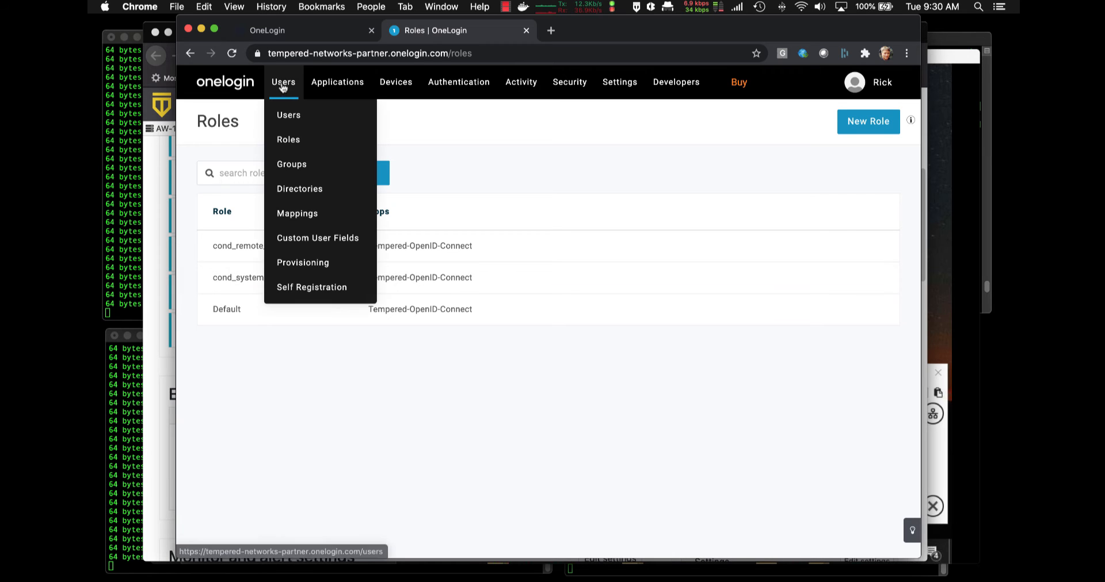
{"action": "left_click", "coordinate": [297, 116]}
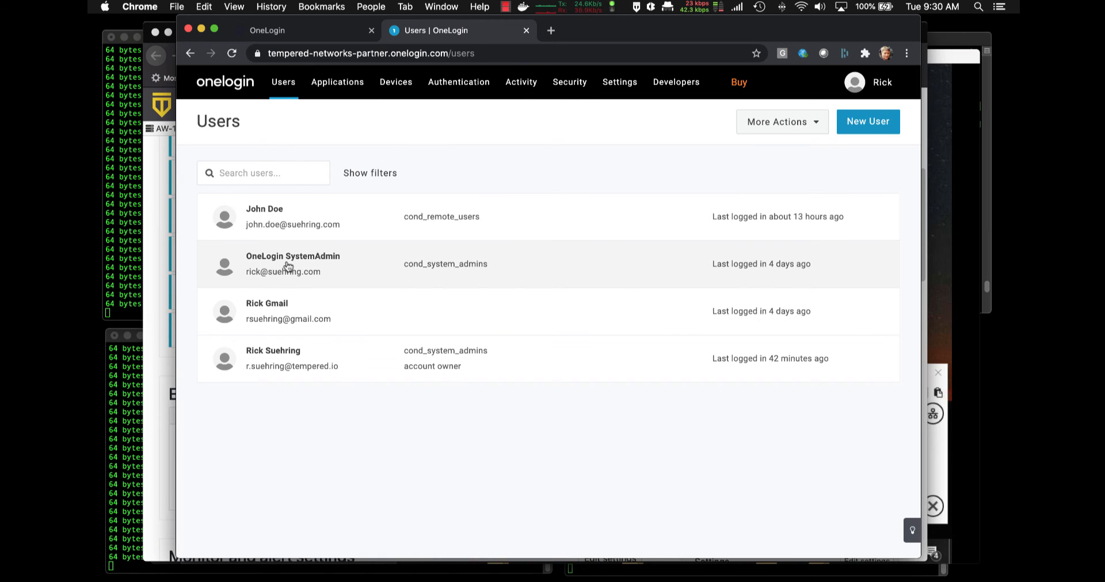
Open the account owner's user profile and look through its More Actions menu
{"action": "left_click", "coordinate": [280, 360]}
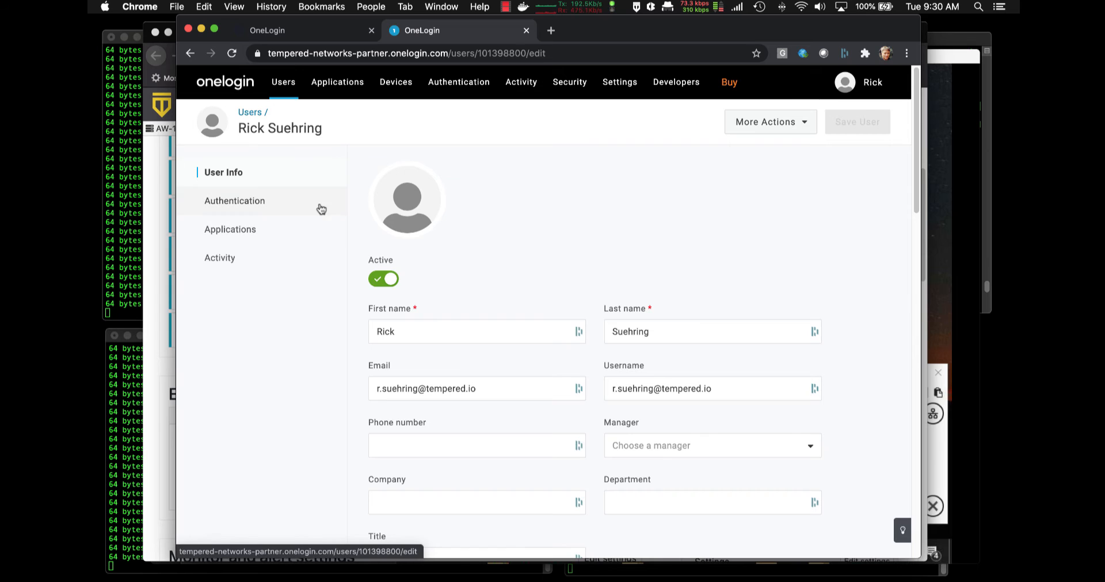
{"action": "left_click", "coordinate": [811, 130]}
{"action": "double_click", "coordinate": [787, 127]}
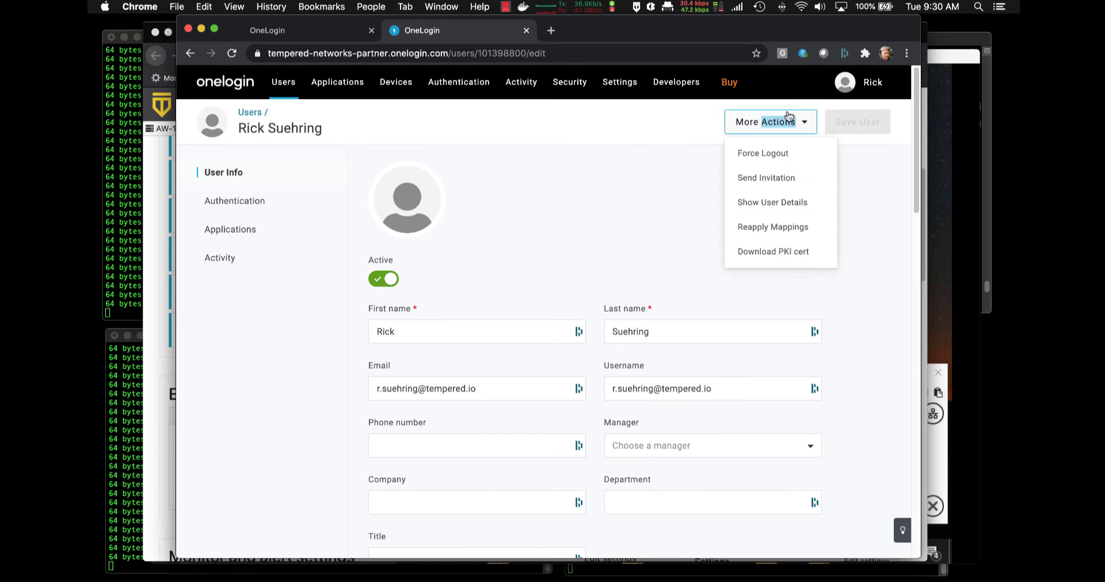
{"action": "left_click", "coordinate": [633, 172]}
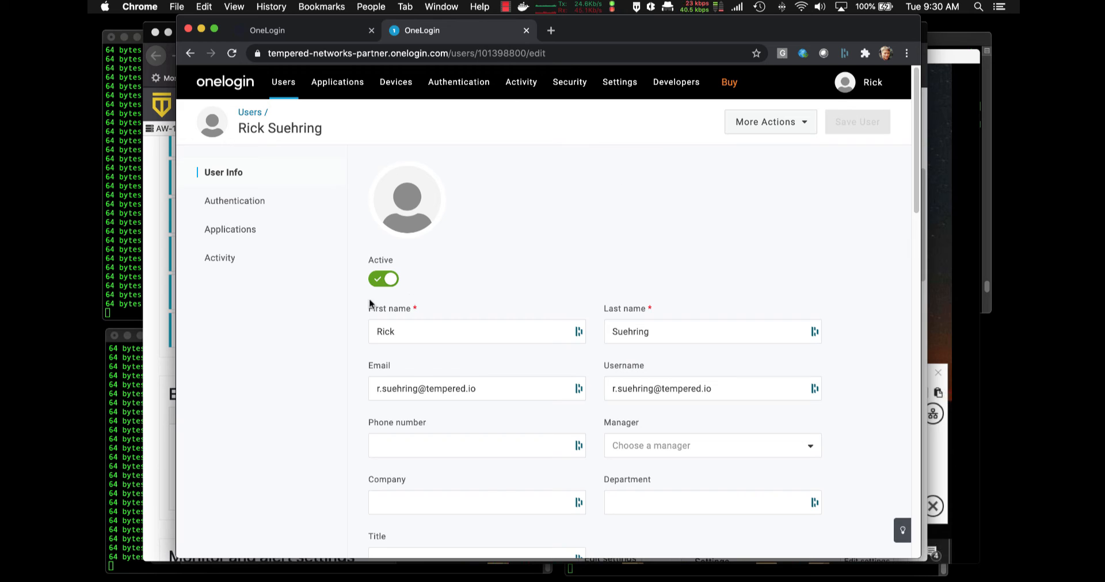
Review the user's Authentication and Applications sections showing the cond_system_admins group and role
{"action": "left_click", "coordinate": [249, 204]}
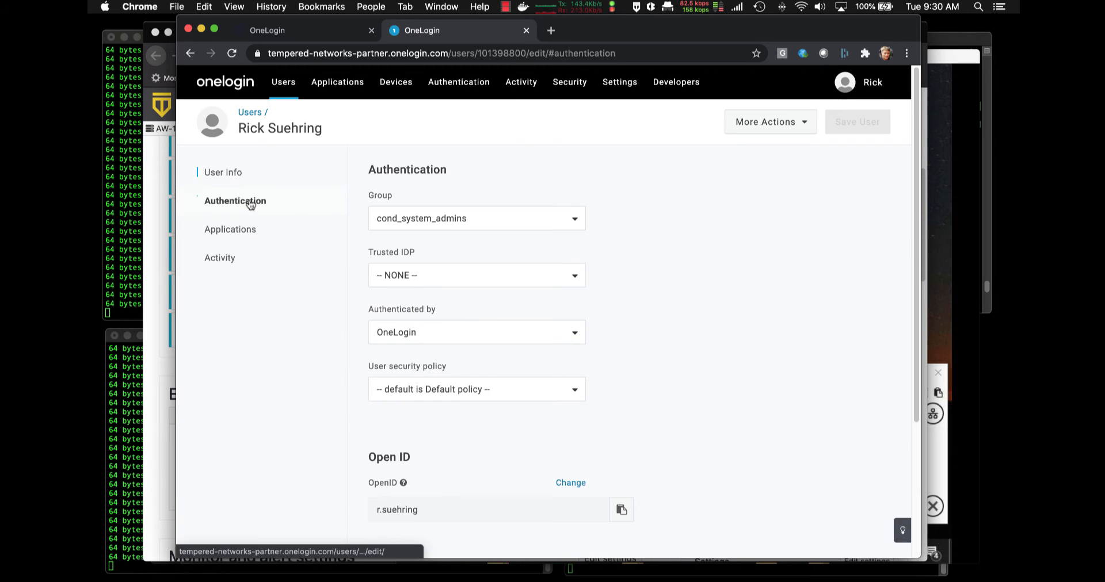
{"action": "left_click", "coordinate": [249, 231]}
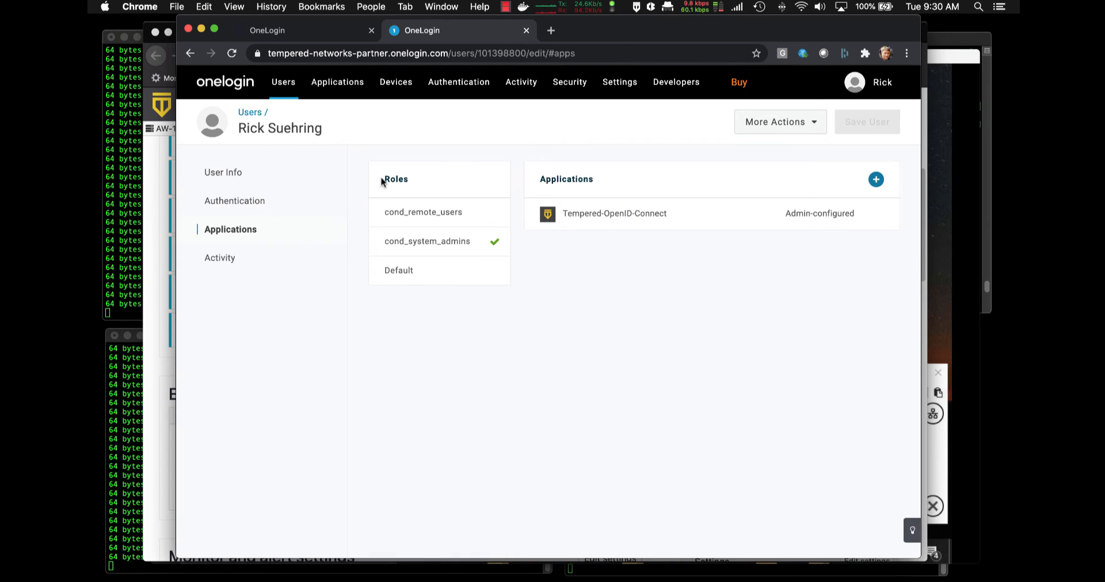
{"action": "mouse_move", "coordinate": [490, 253]}
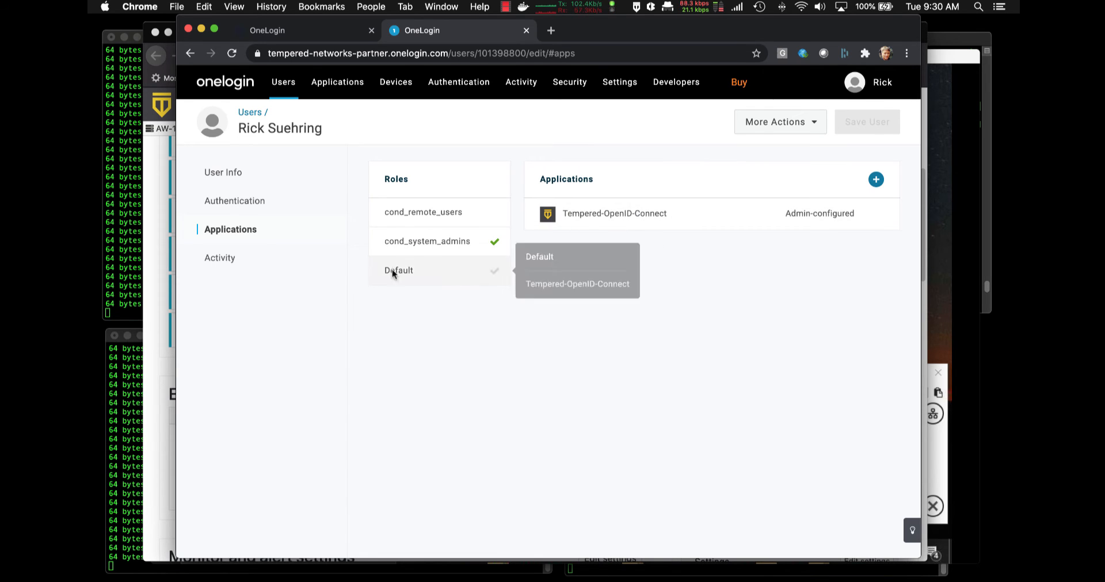
{"action": "left_click", "coordinate": [252, 207]}
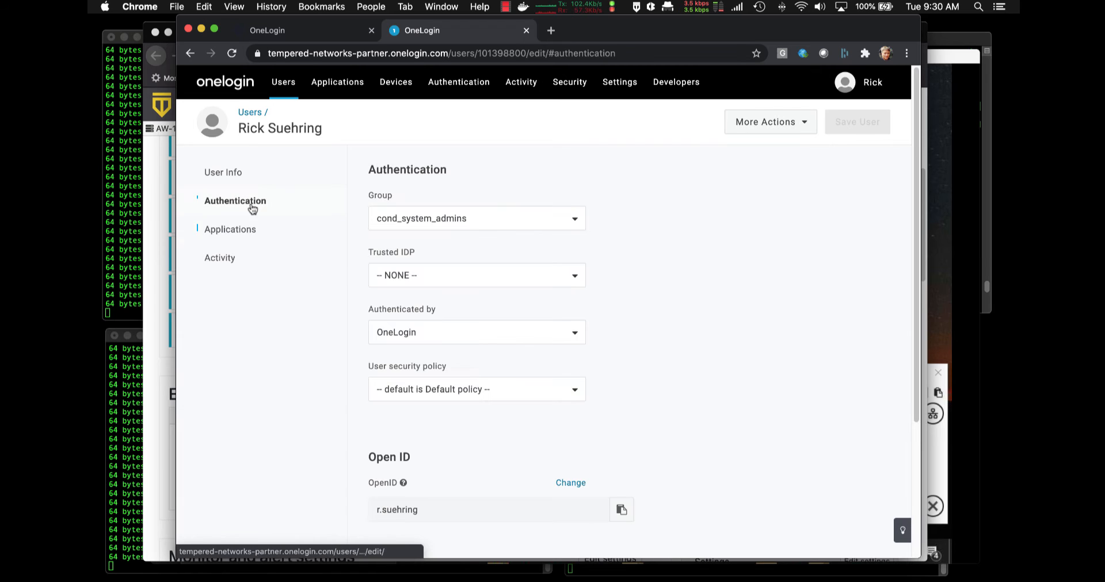
{"action": "scroll", "coordinate": [325, 313], "scroll_direction": "down", "scroll_amount": 3}
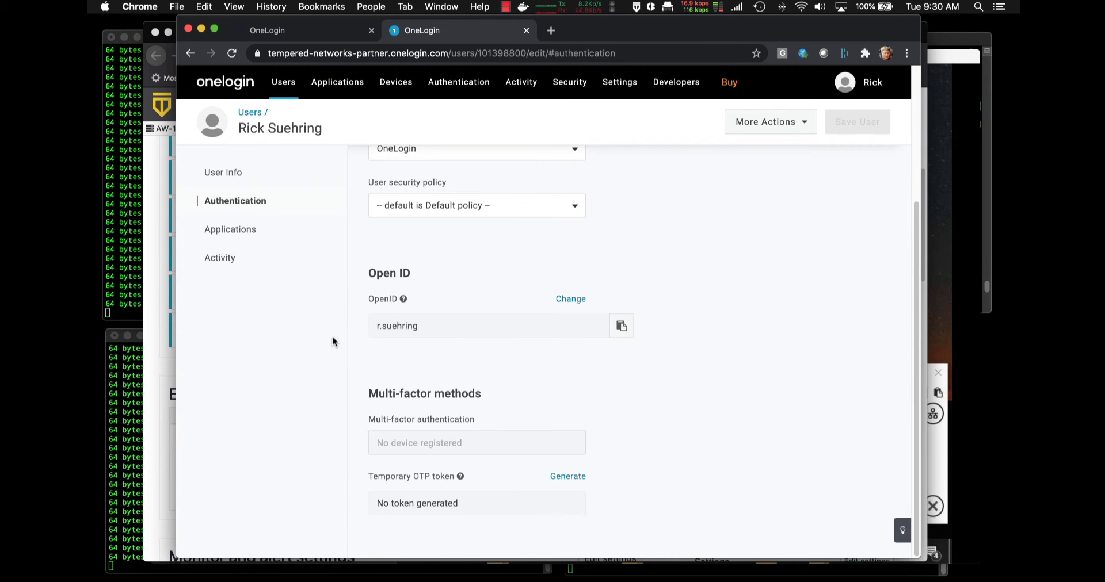
{"action": "scroll", "coordinate": [342, 406], "scroll_direction": "up", "scroll_amount": 3}
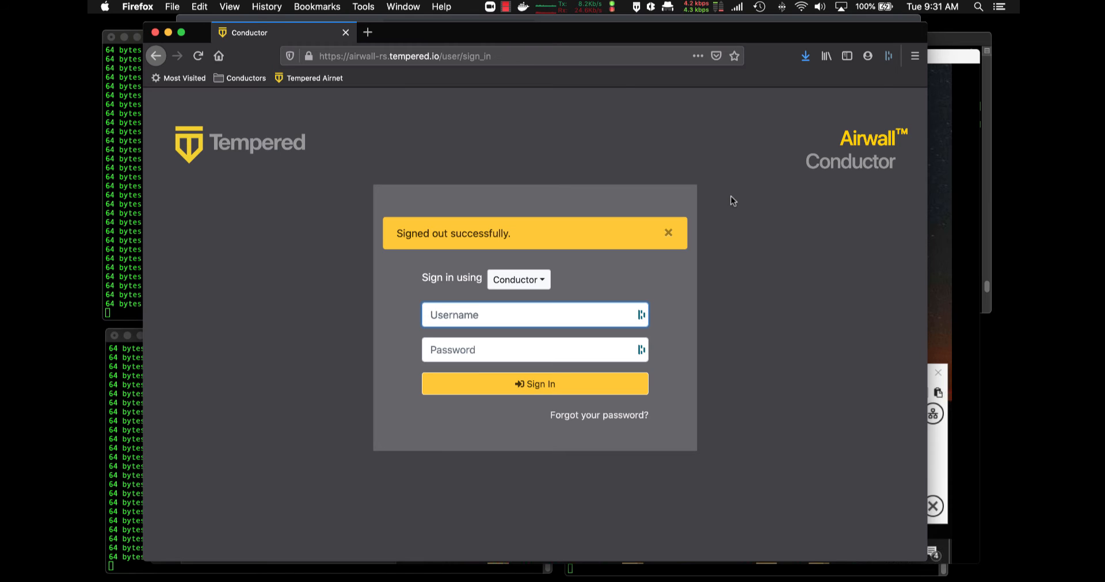
Dismiss the signed-out notice and start signing in with OneLogin as the provider
{"action": "left_click", "coordinate": [669, 235]}
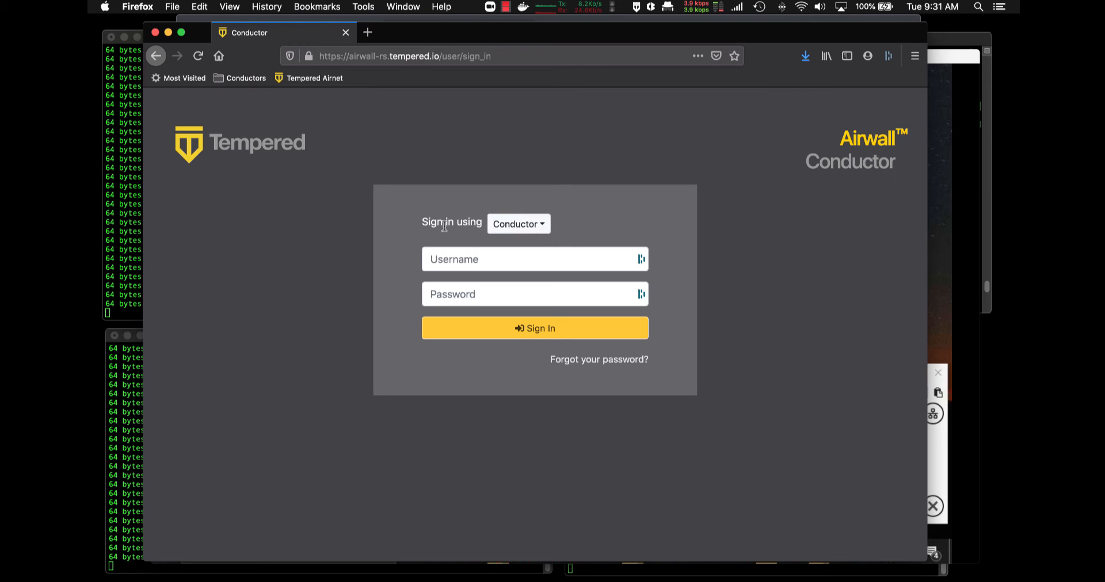
{"action": "left_click", "coordinate": [541, 228]}
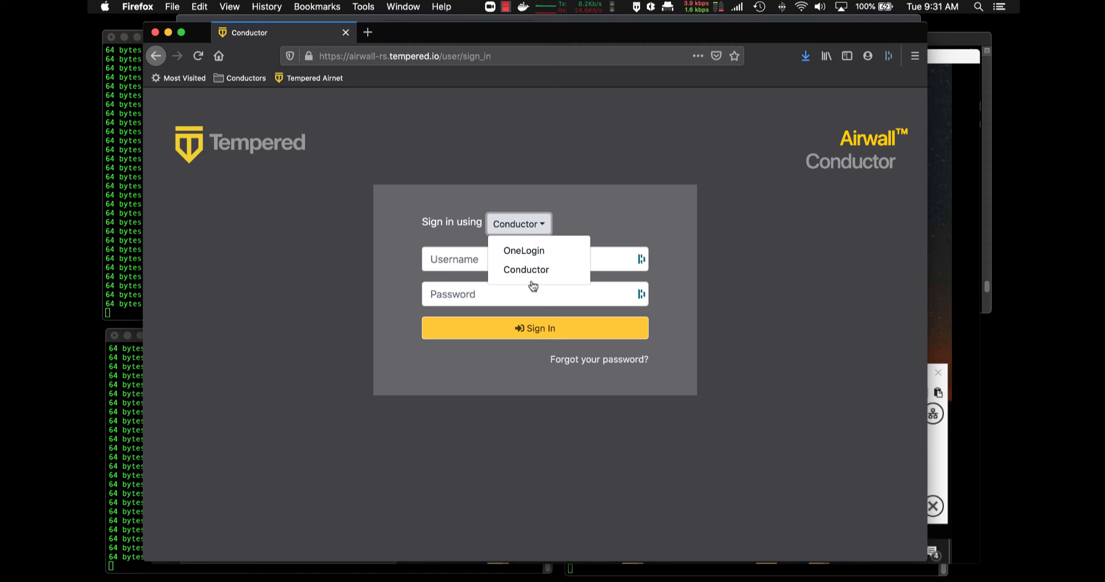
{"action": "left_click", "coordinate": [538, 251]}
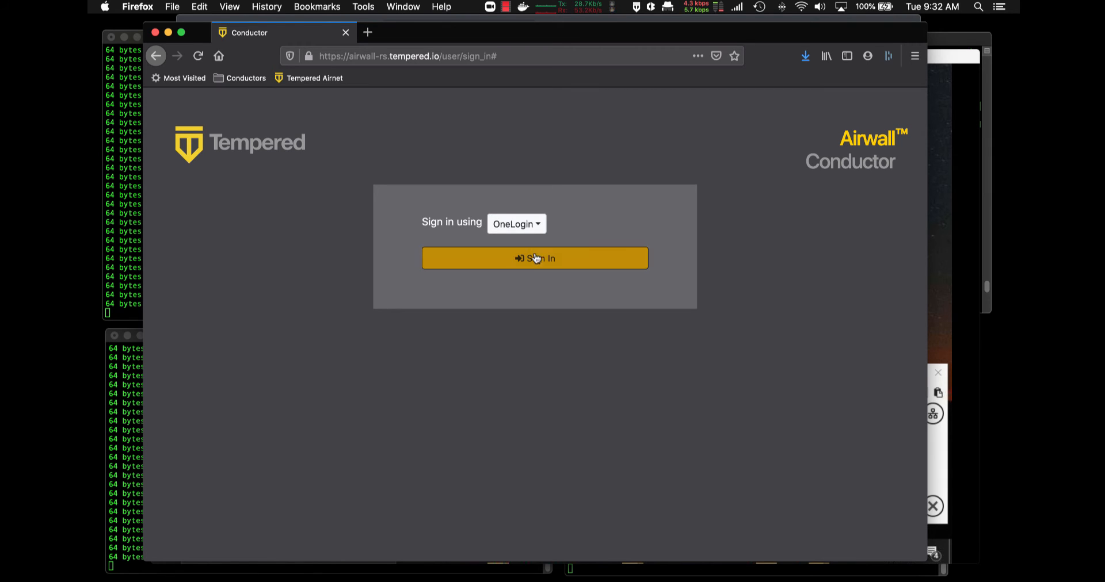
{"action": "left_click", "coordinate": [537, 264]}
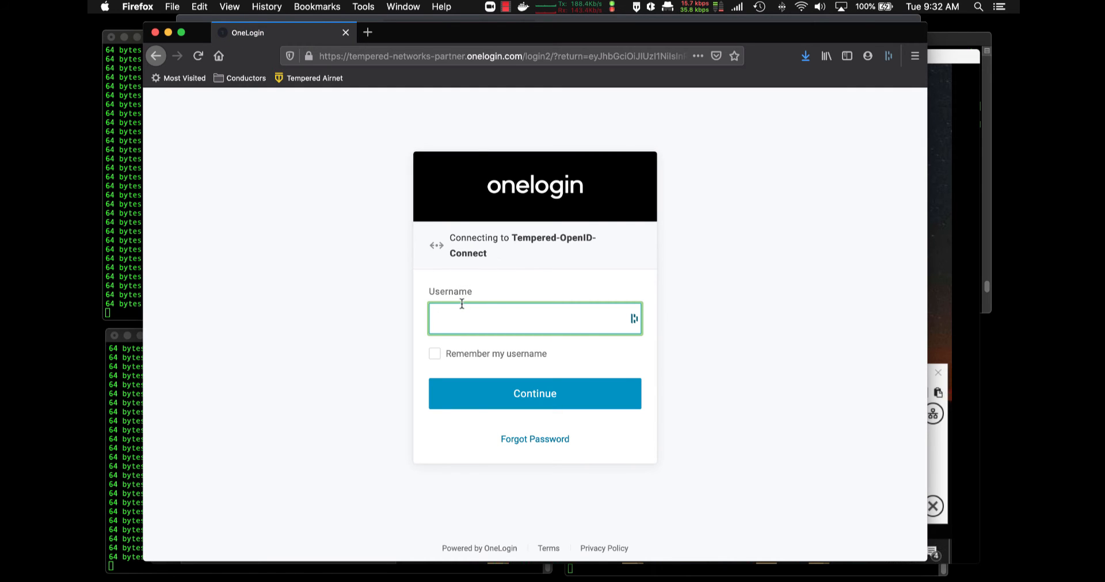
Fill the OneLogin username and password from saved logins and continue to the Dashboard
{"action": "left_click", "coordinate": [509, 319]}
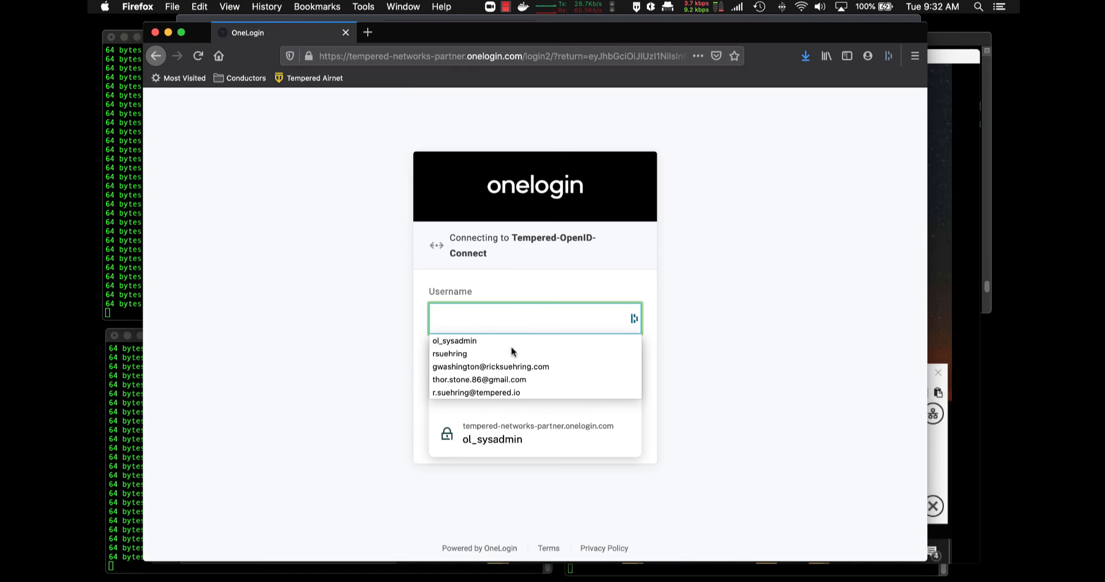
{"action": "left_click", "coordinate": [693, 347]}
{"action": "left_click", "coordinate": [534, 322]}
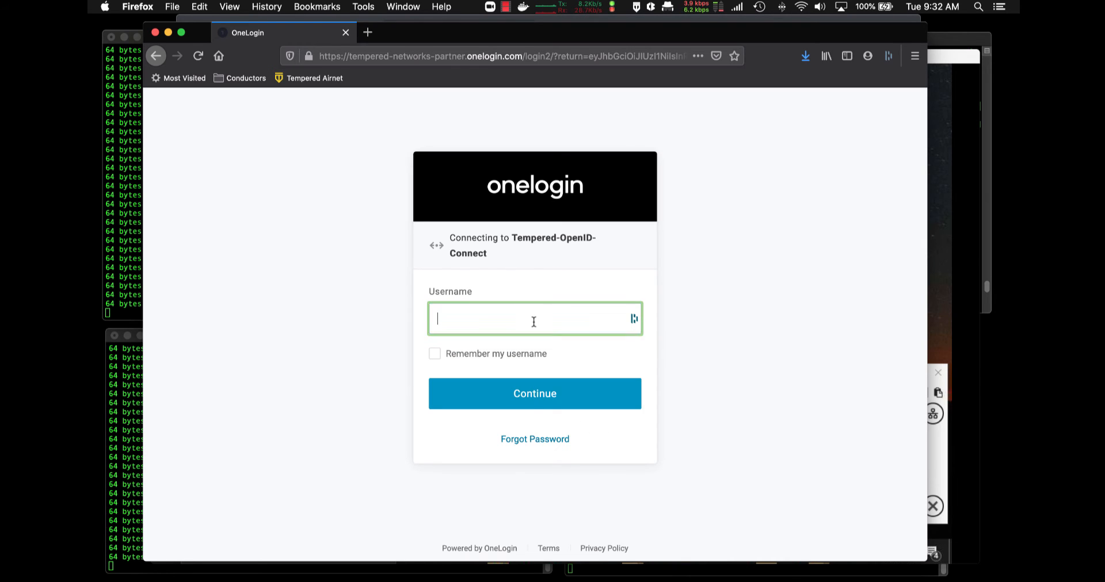
{"action": "left_click", "coordinate": [539, 386]}
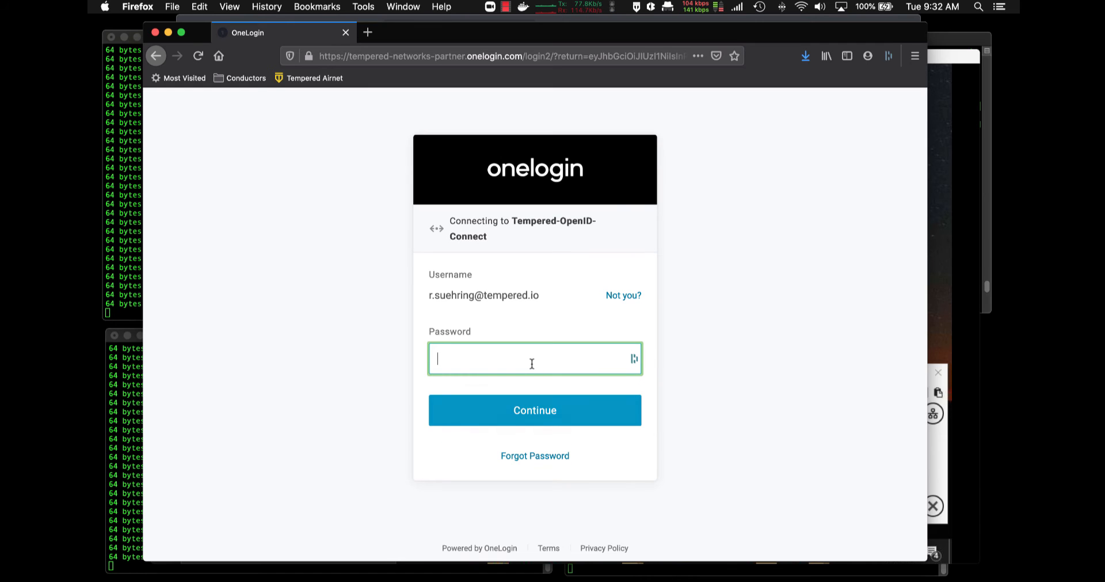
{"action": "left_click", "coordinate": [531, 364]}
{"action": "left_click", "coordinate": [543, 424]}
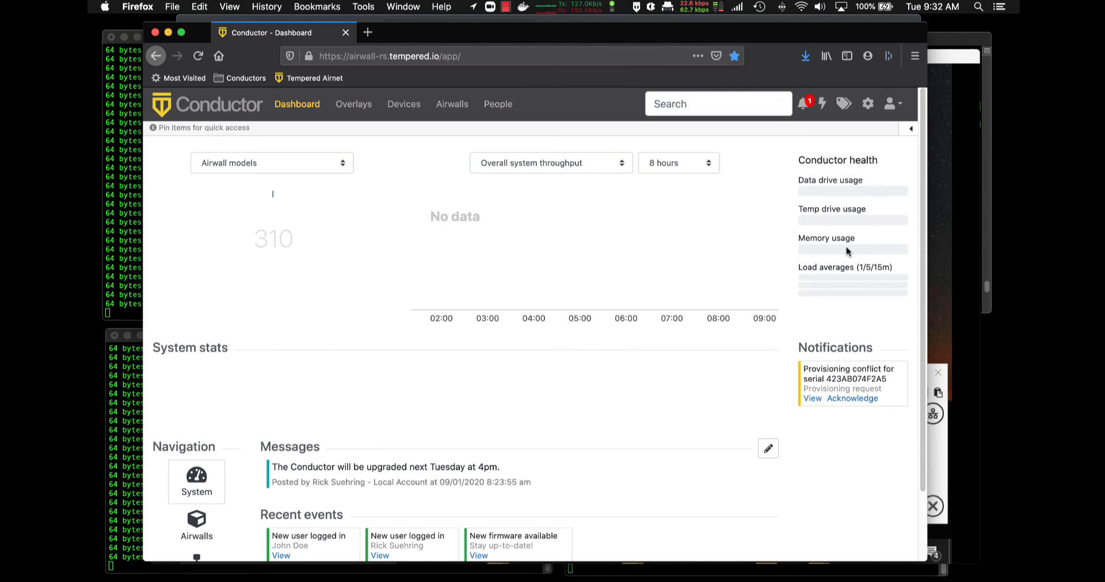
Go to Conductor's People list to see the OneLogin-sourced user accounts
{"action": "left_click", "coordinate": [891, 103]}
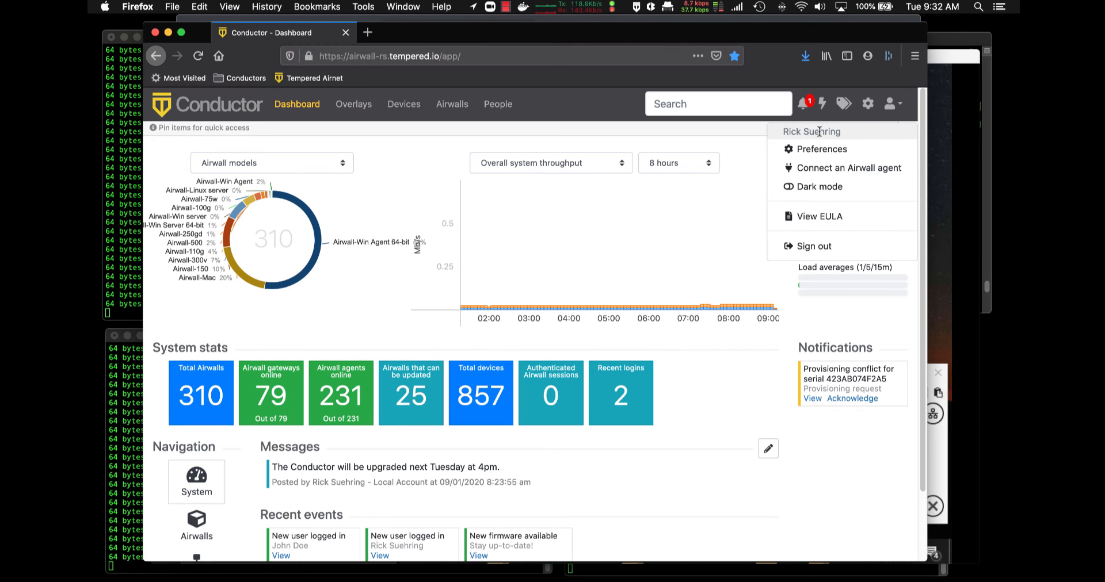
{"action": "left_click", "coordinate": [492, 105]}
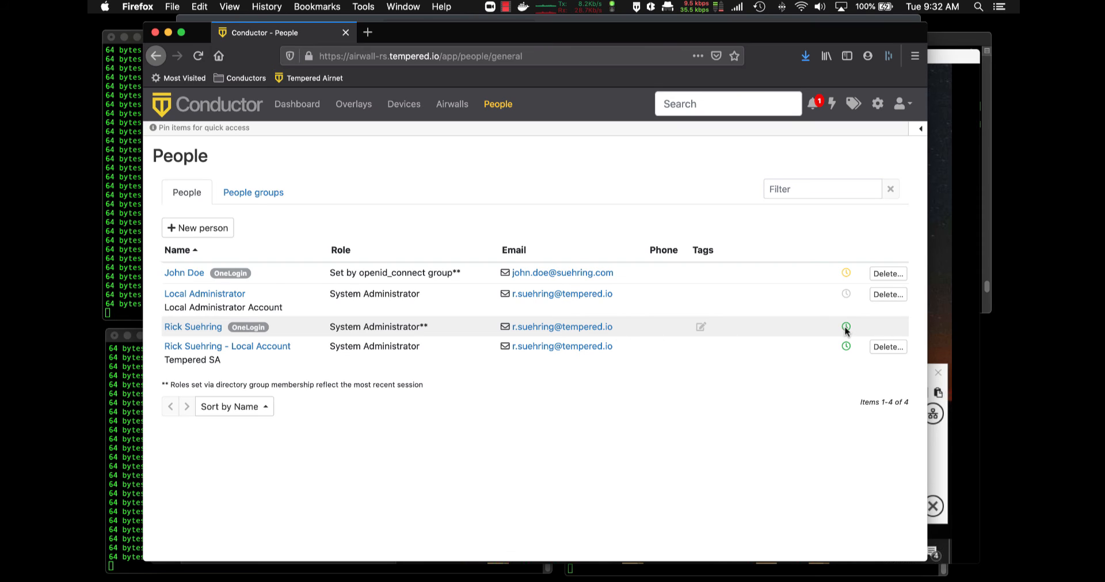
{"action": "mouse_move", "coordinate": [846, 327]}
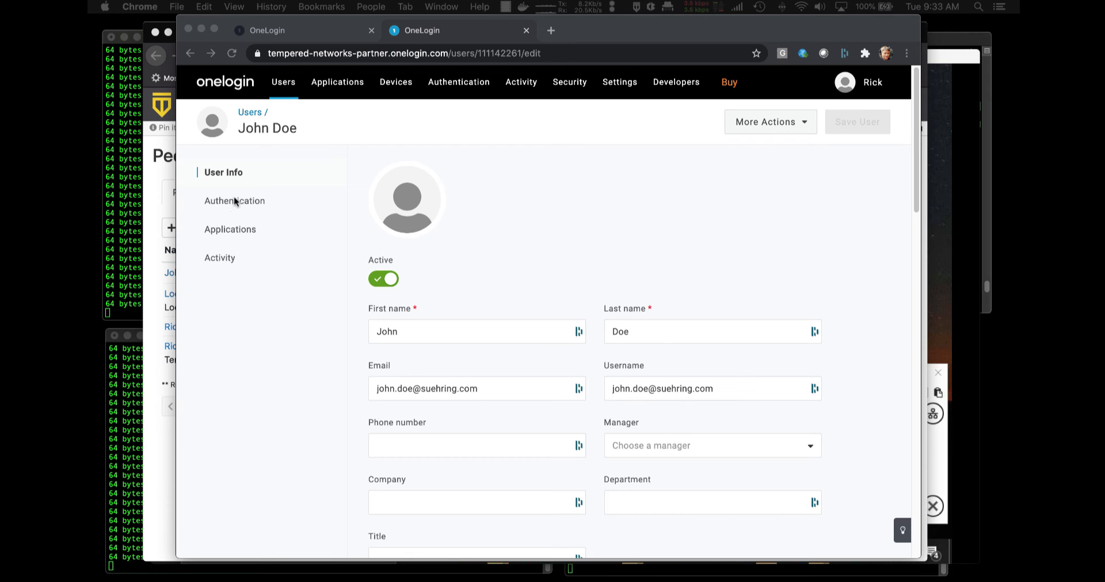
Confirm the remote user's cond_remote_users role under Applications, then return to Conductor's People list
{"action": "left_click", "coordinate": [233, 229]}
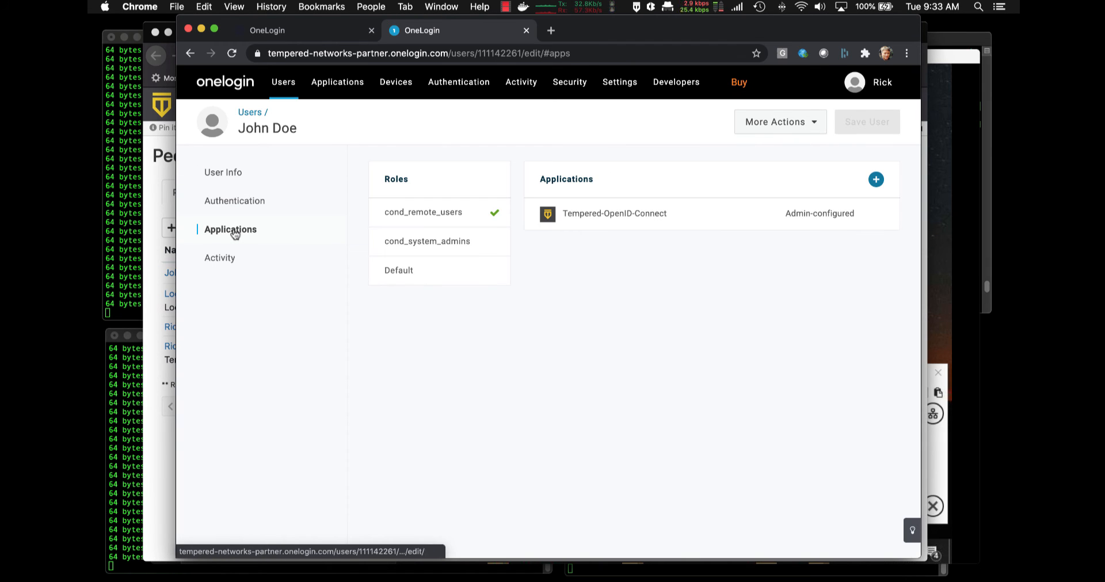
{"action": "mouse_move", "coordinate": [391, 222]}
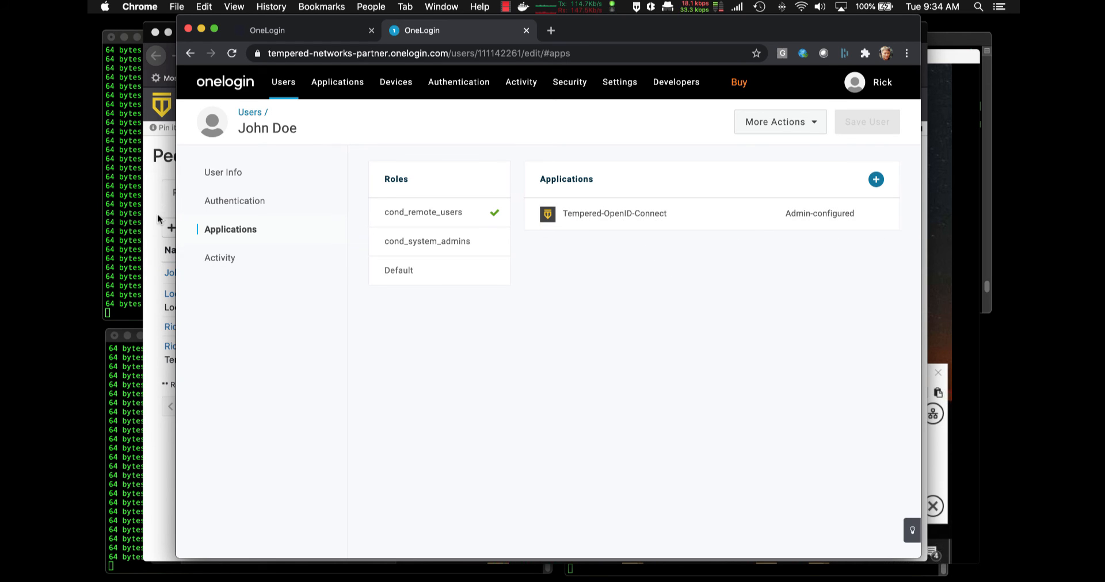
{"action": "left_click", "coordinate": [158, 166]}
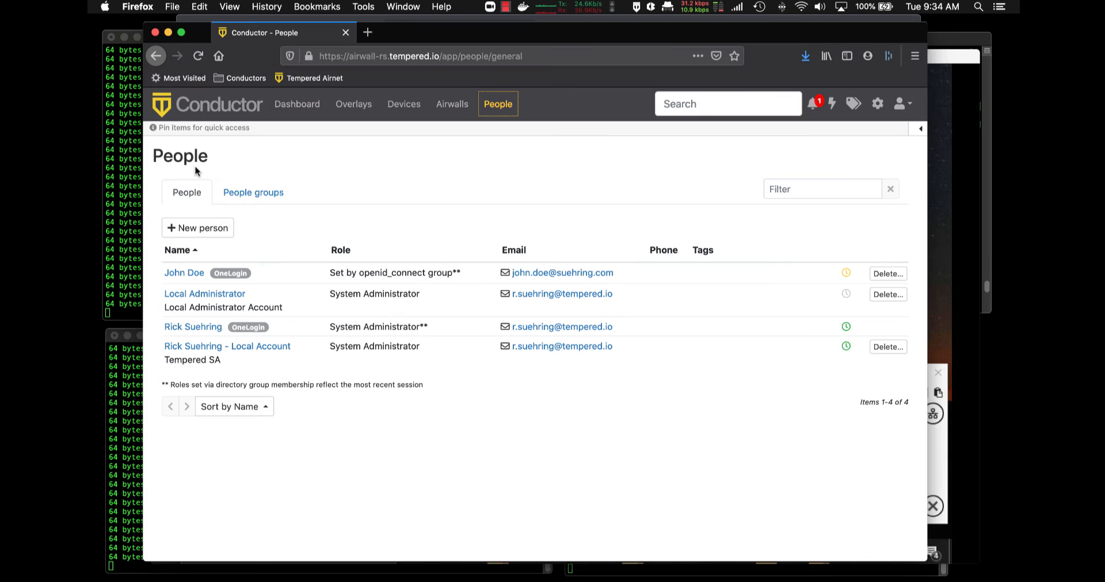
Sign out of the Conductor and sign back in with the saved administrator login
{"action": "left_click", "coordinate": [306, 110]}
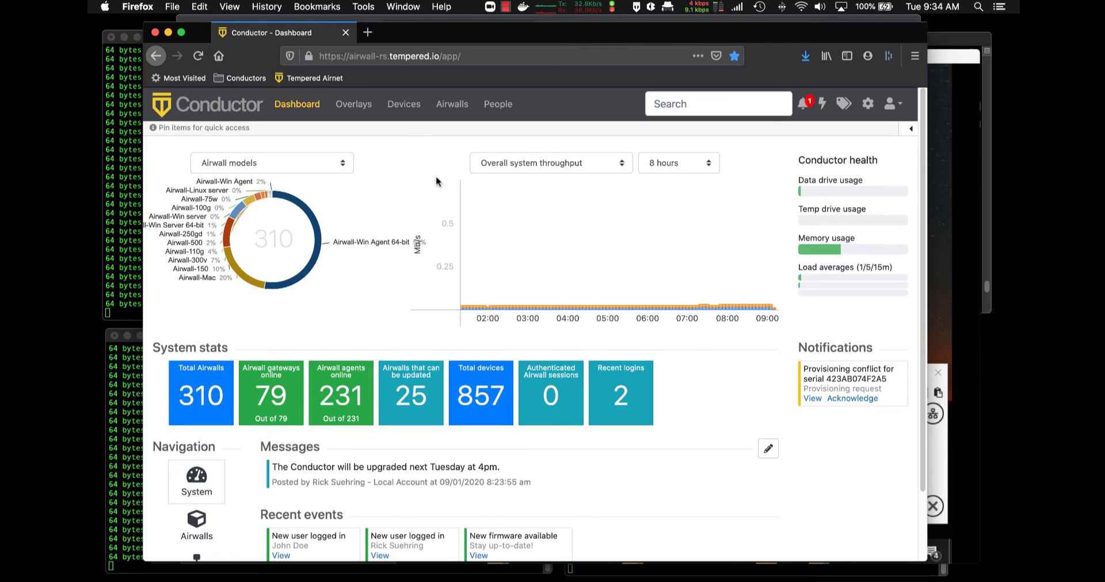
{"action": "left_click", "coordinate": [892, 105]}
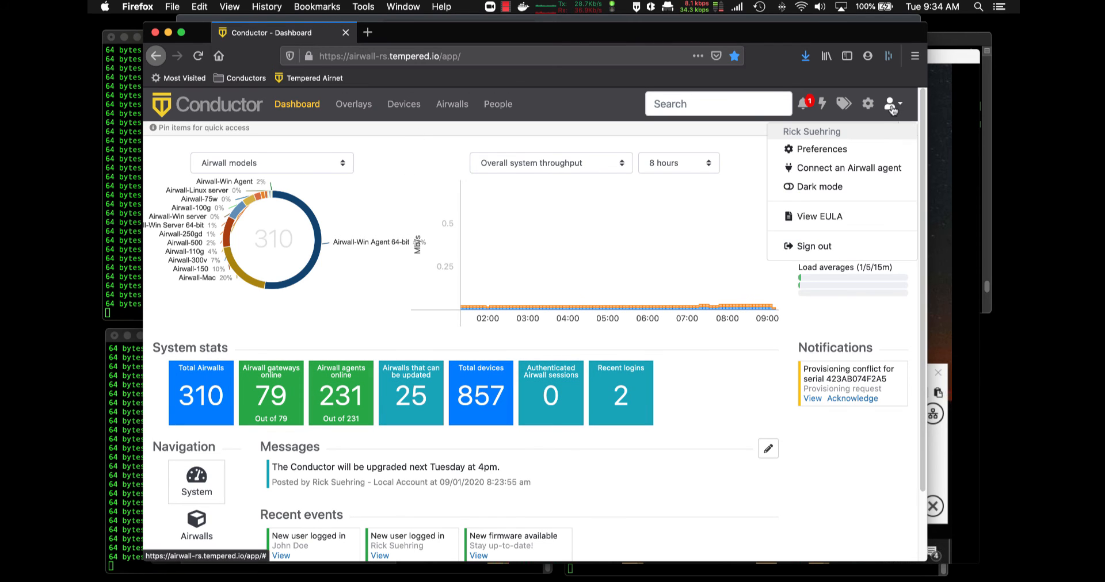
{"action": "left_click", "coordinate": [821, 252]}
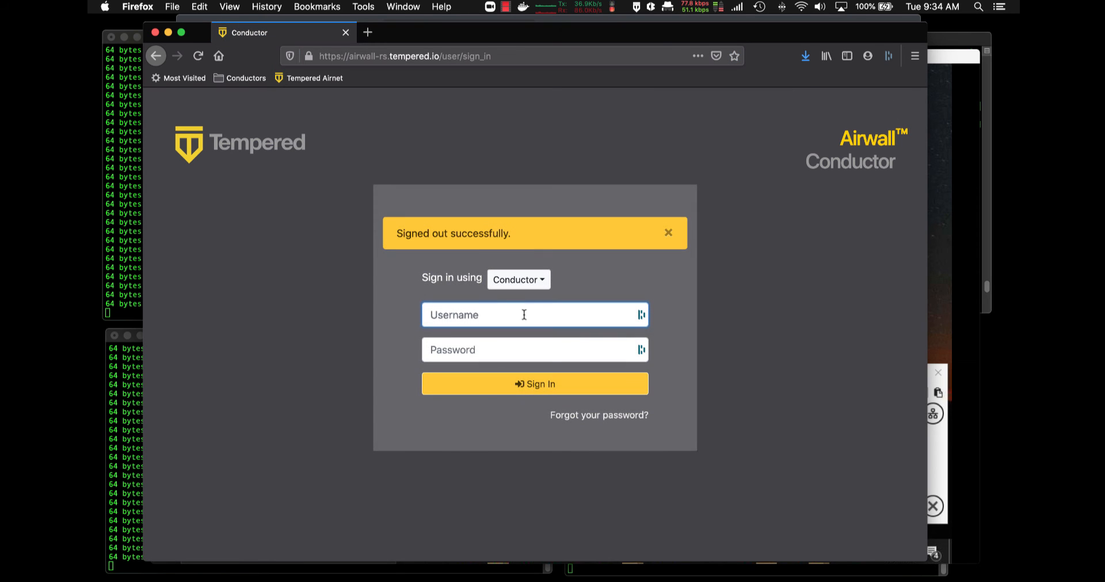
{"action": "left_click", "coordinate": [530, 315]}
{"action": "left_click", "coordinate": [343, 344]}
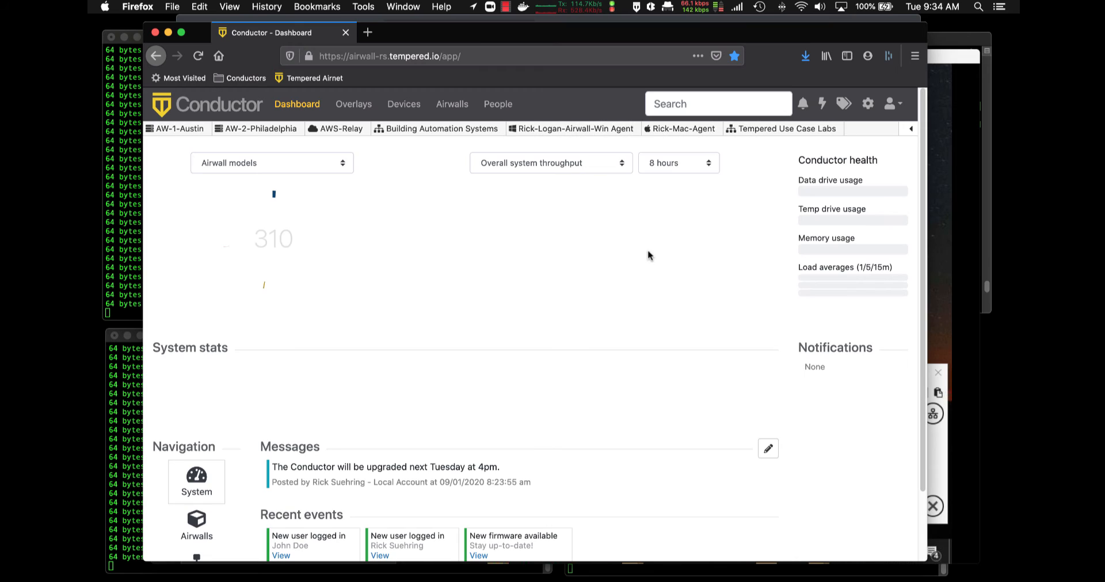
Edit the Win Agent settings to require an authenticated Airwall session via OneLogin, and update them
{"action": "left_click", "coordinate": [562, 128]}
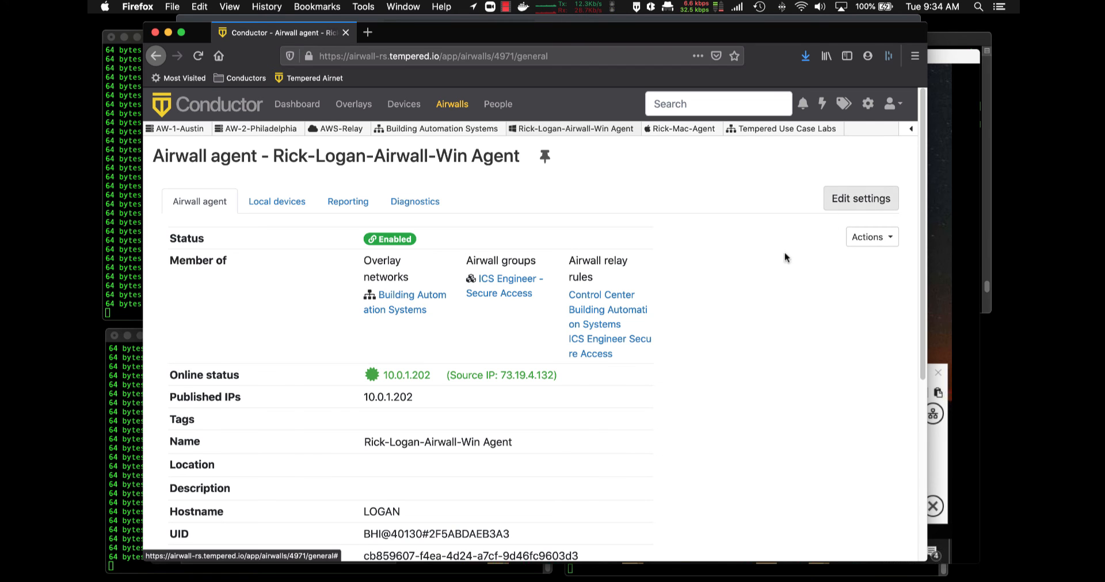
{"action": "scroll", "coordinate": [488, 426], "scroll_direction": "down", "scroll_amount": 5}
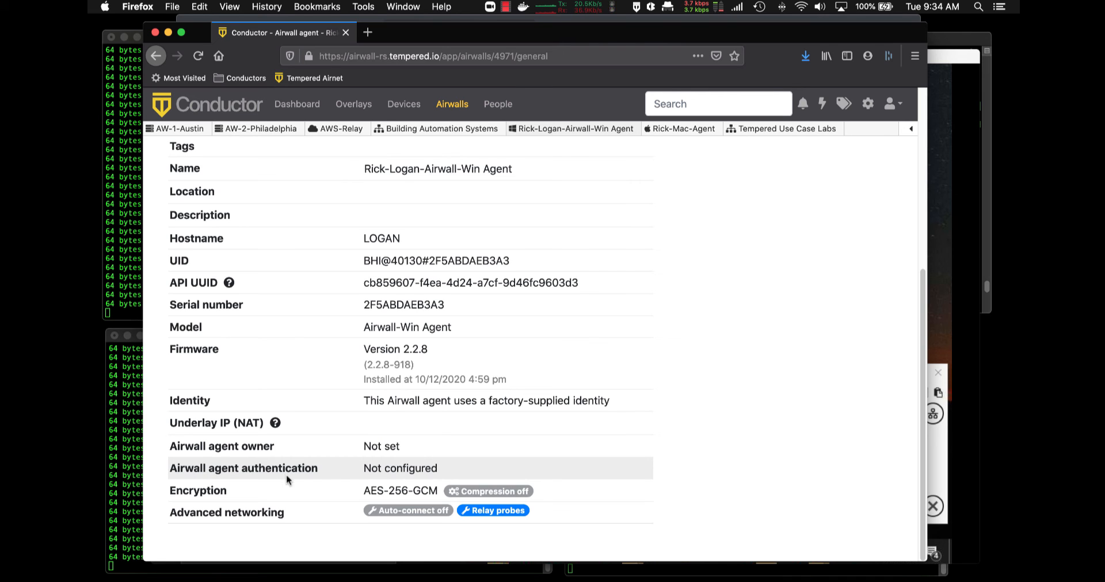
{"action": "scroll", "coordinate": [788, 233], "scroll_direction": "up", "scroll_amount": 5}
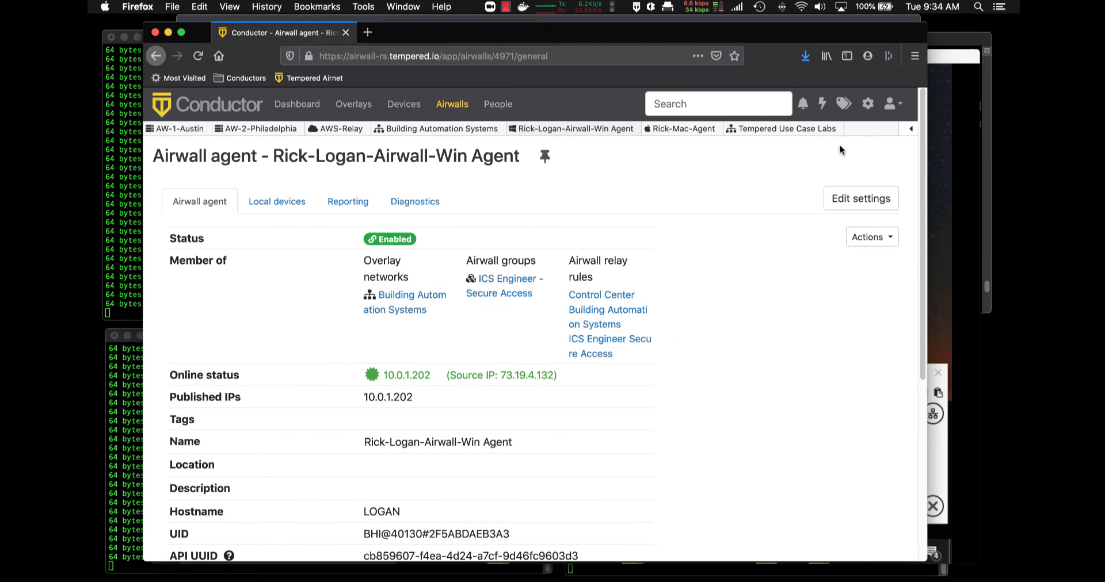
{"action": "left_click", "coordinate": [863, 200]}
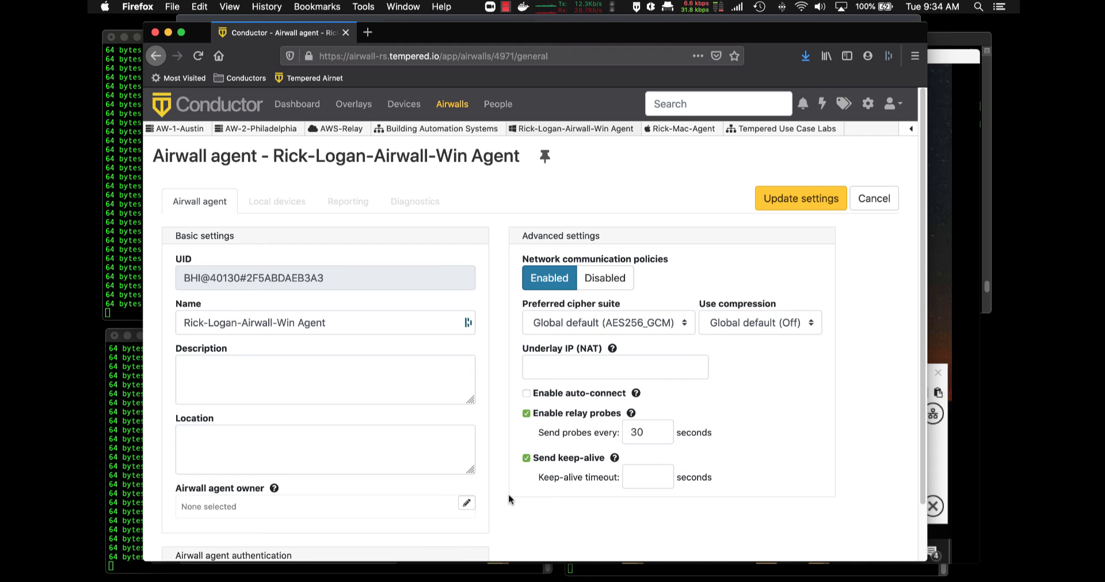
{"action": "scroll", "coordinate": [509, 493], "scroll_direction": "down", "scroll_amount": 3}
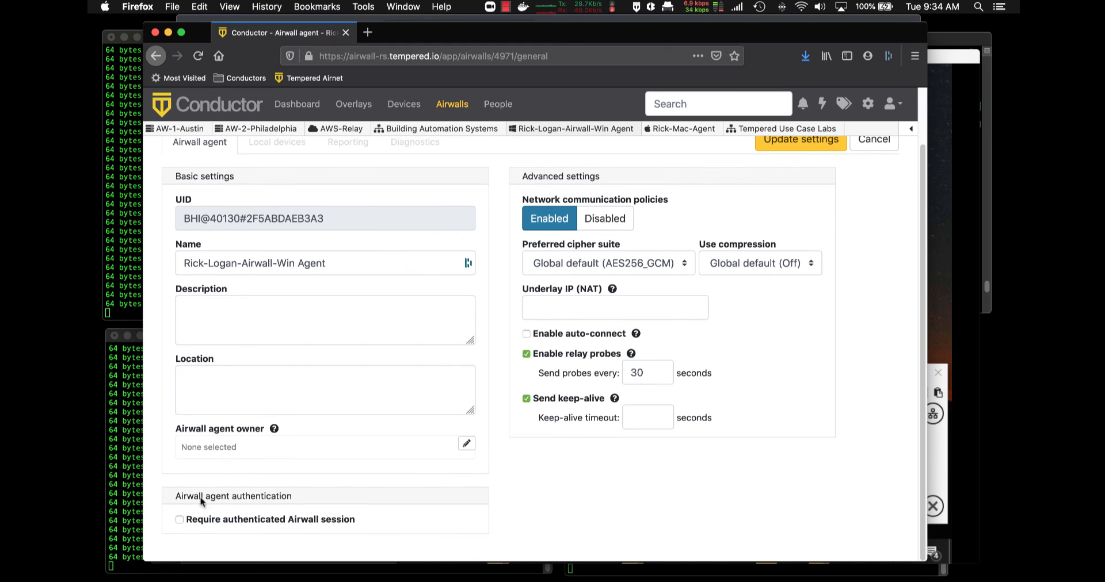
{"action": "left_click", "coordinate": [179, 520]}
{"action": "scroll", "coordinate": [409, 506], "scroll_direction": "down", "scroll_amount": 5}
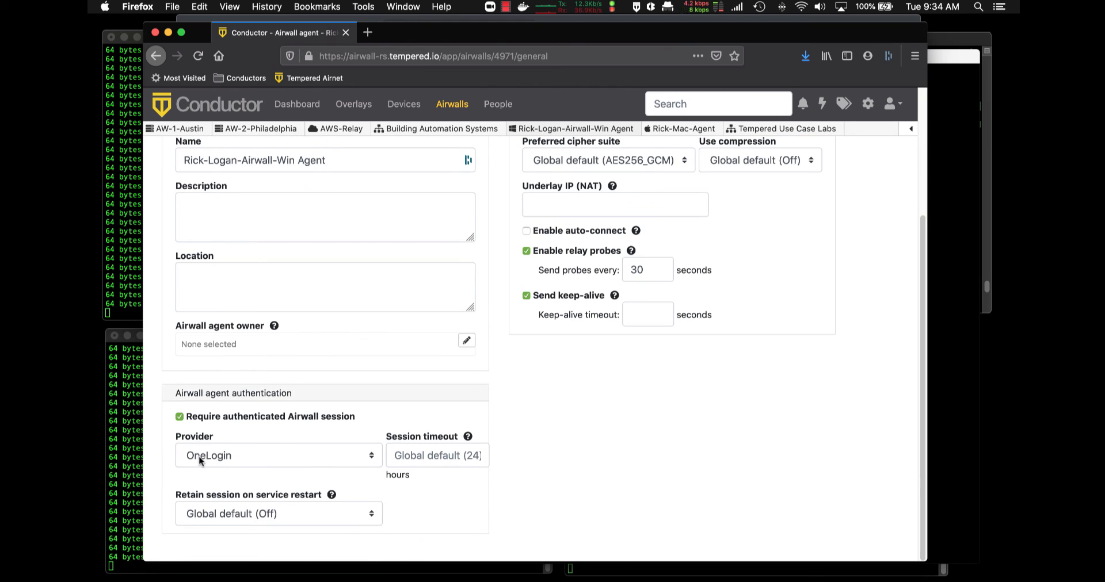
{"action": "scroll", "coordinate": [577, 431], "scroll_direction": "up", "scroll_amount": 5}
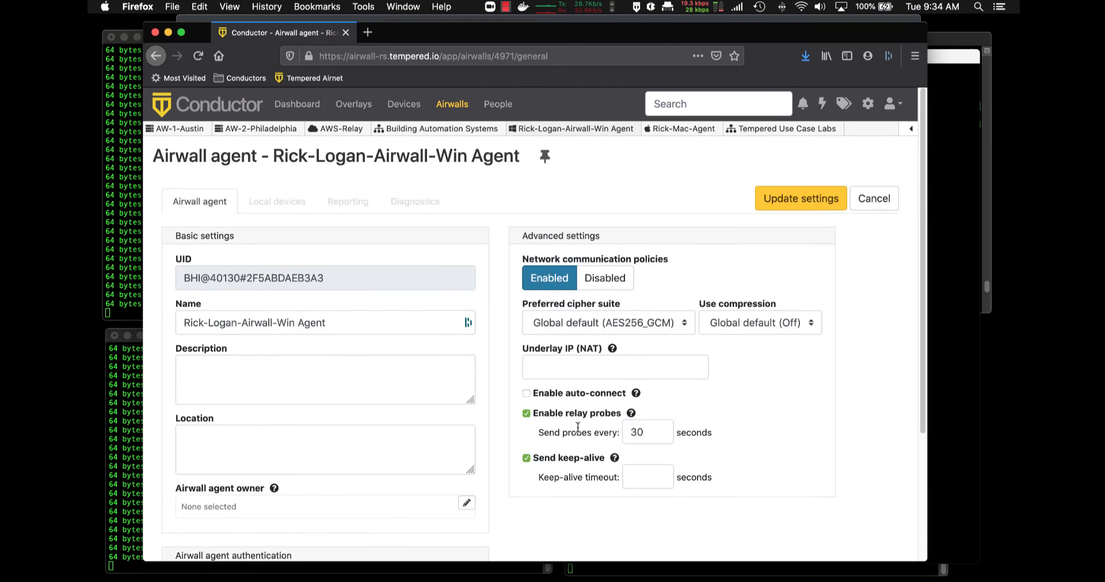
{"action": "left_click", "coordinate": [797, 201]}
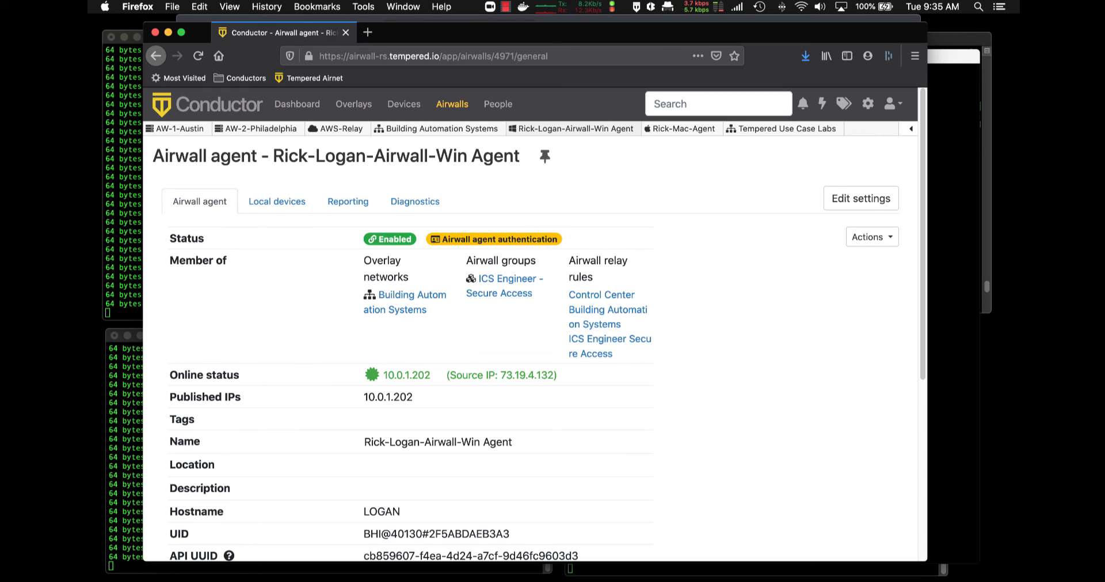
{"action": "key", "text": "super+Tab"}
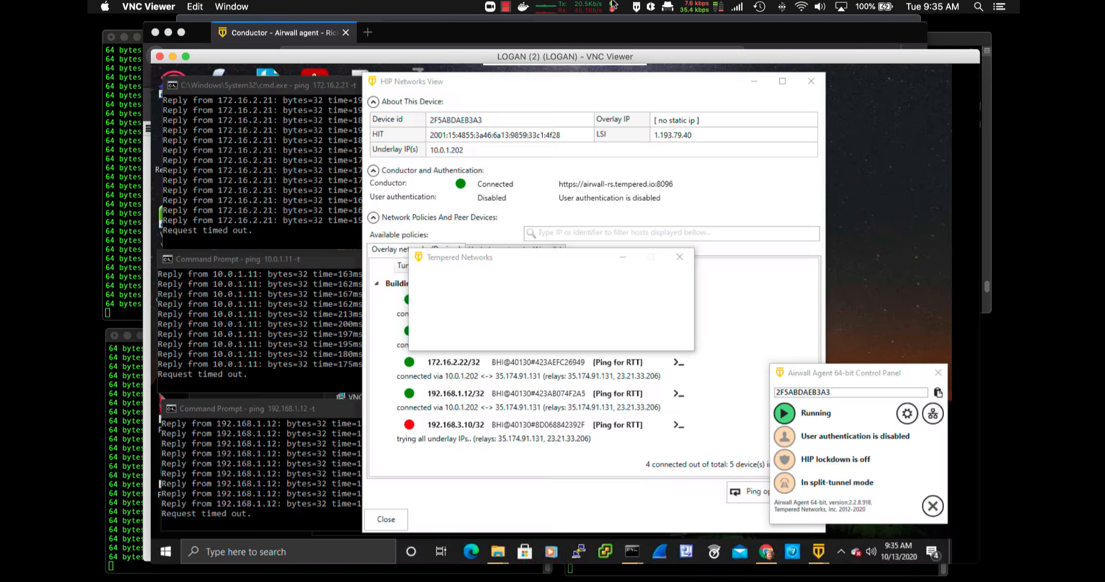
Choose "Use 'OneLogin' (in a new web-browser)" in the remote Tempered Networks prompt
{"action": "mouse_move", "coordinate": [673, 63]}
{"action": "left_mouse_down"}
{"action": "mouse_move", "coordinate": [655, 53]}
{"action": "mouse_move", "coordinate": [664, 60]}
{"action": "left_mouse_up"}
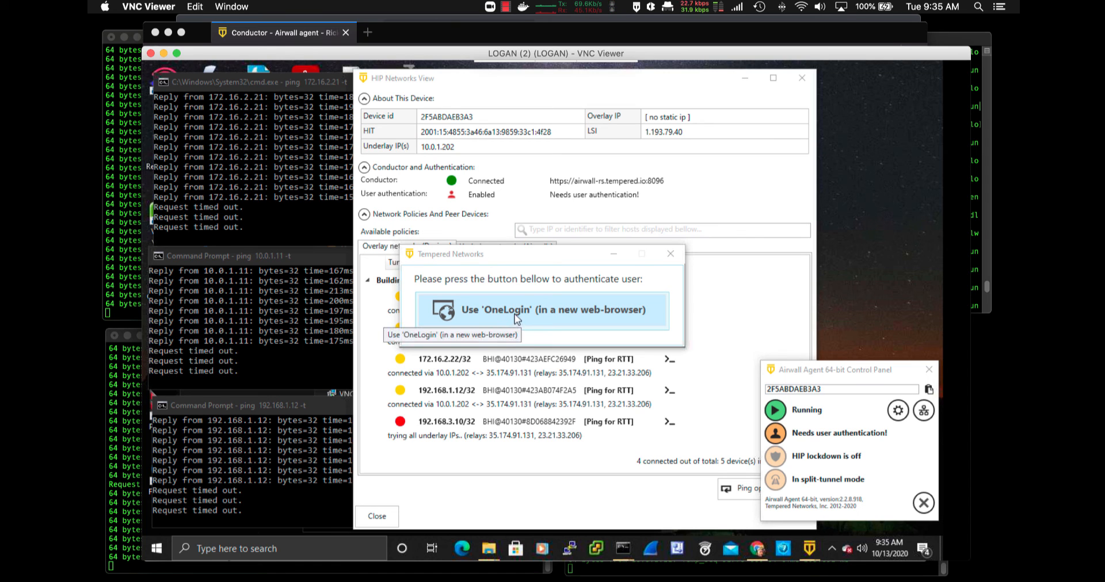
{"action": "left_click", "coordinate": [515, 314]}
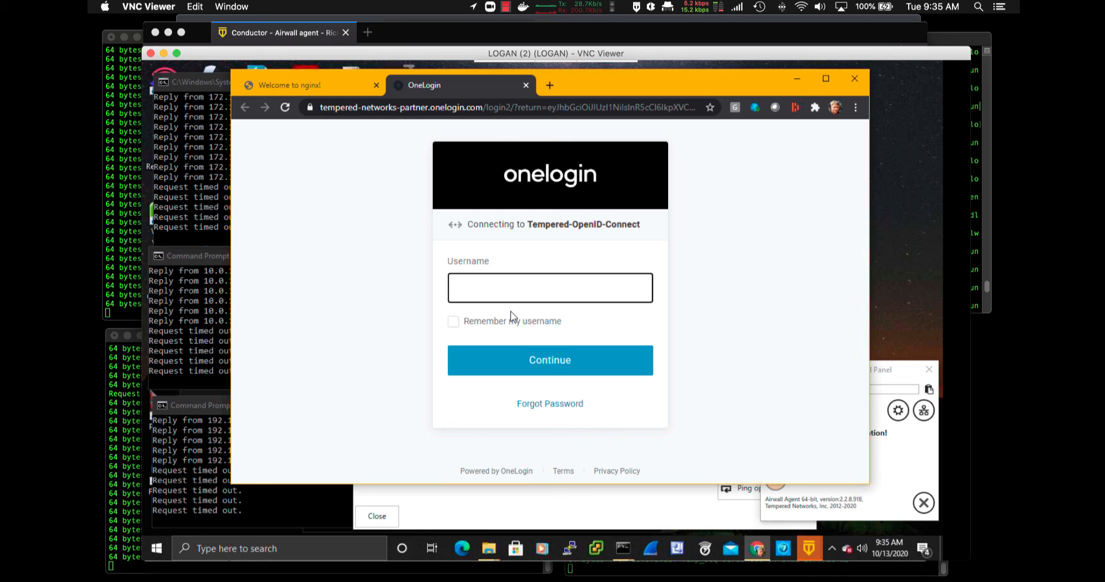
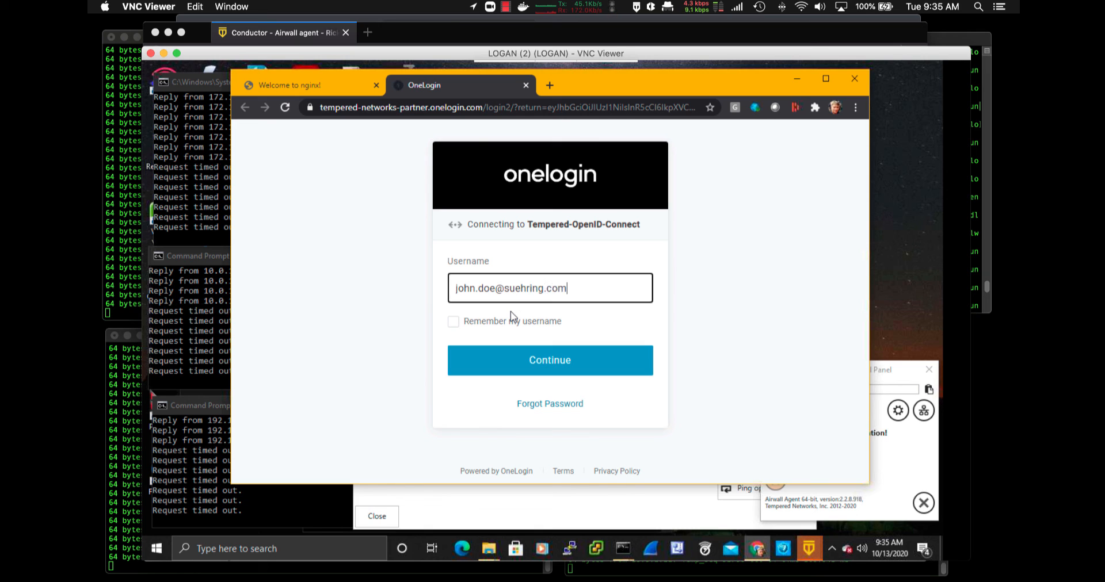
Sign in to OneLogin with the remote user's e-mail address and password
{"action": "left_click", "coordinate": [539, 363]}
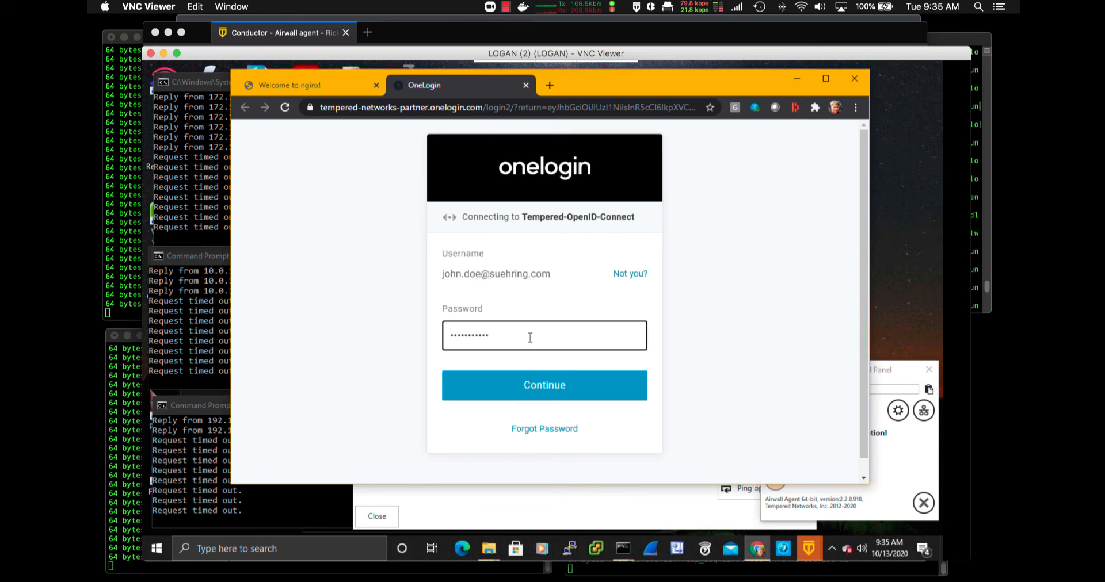
{"action": "left_click", "coordinate": [580, 387]}
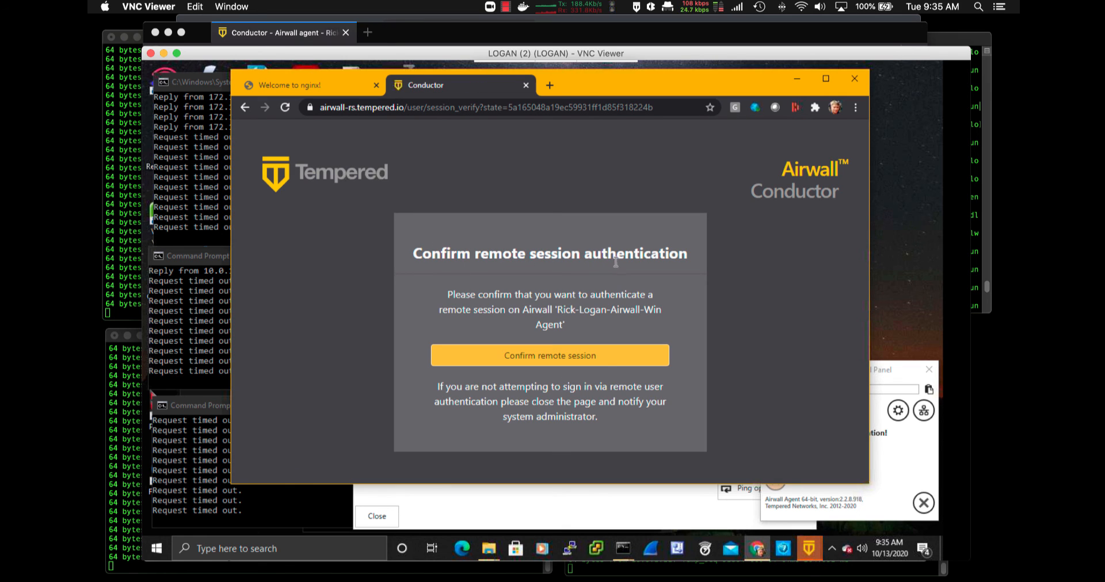
Confirm the remote session, then minimize the browser to reveal the agent's authenticated status
{"action": "left_click", "coordinate": [573, 361]}
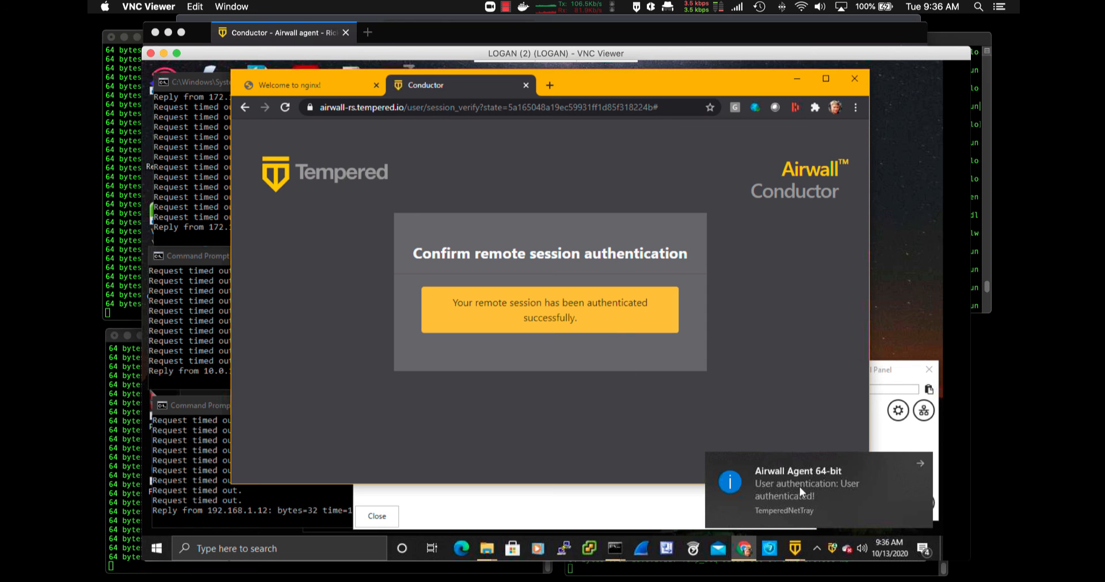
{"action": "left_click", "coordinate": [796, 78]}
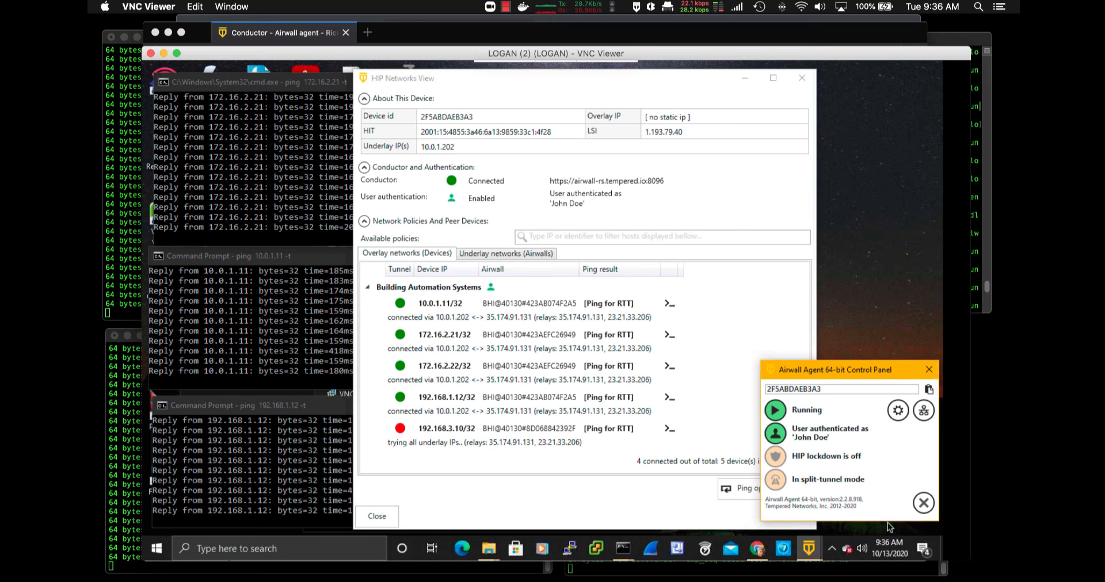
Return to the local Conductor dashboard showing 1 authenticated Airwall session
{"action": "key", "text": "super+Tab"}
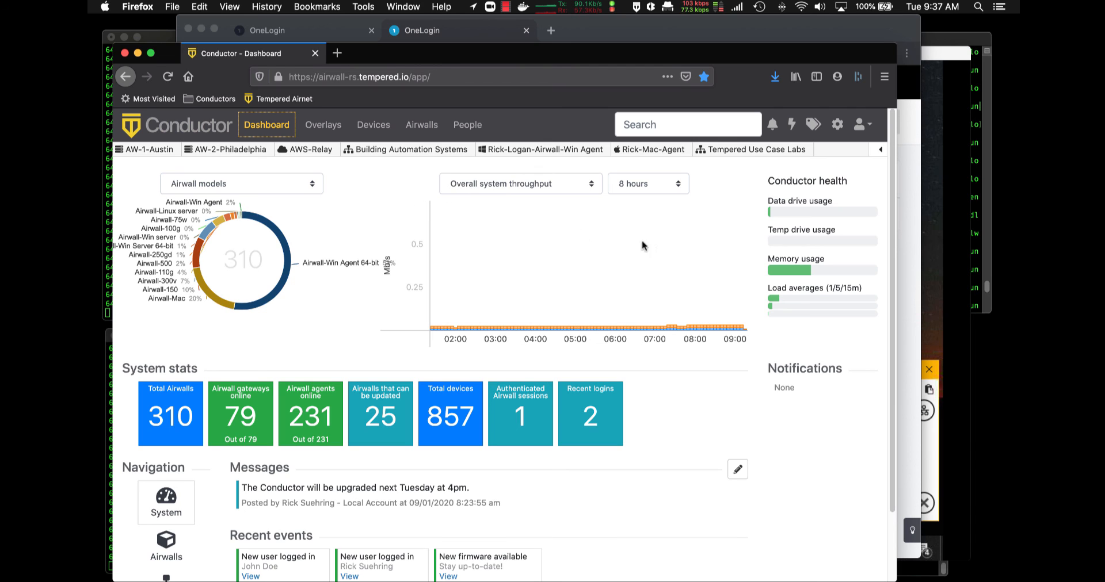
Expand cond_remote_users in the People groups list to see its OneLogin member
{"action": "left_click", "coordinate": [467, 125]}
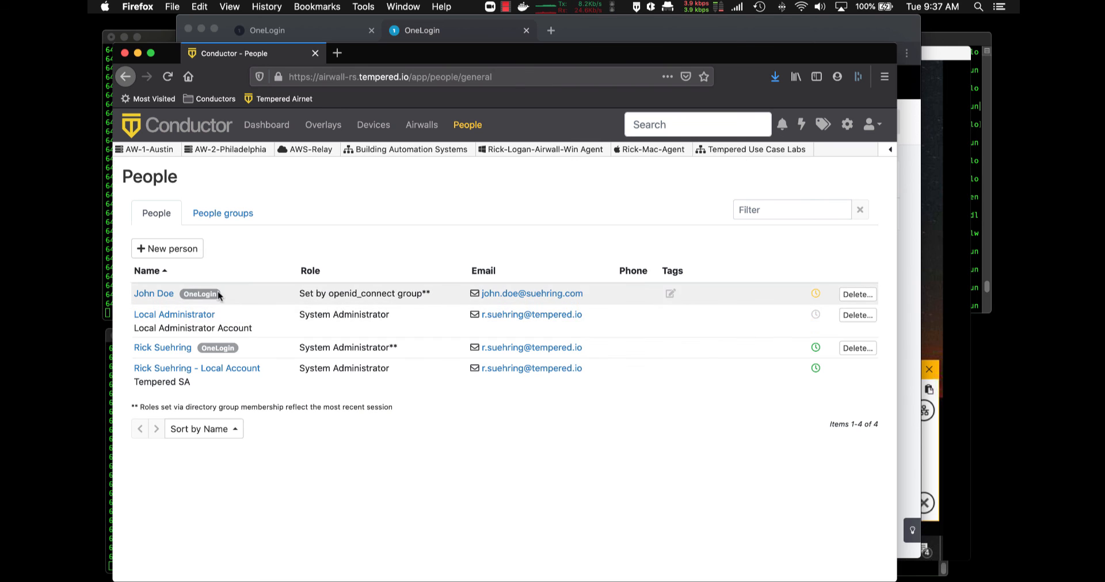
{"action": "left_click", "coordinate": [231, 215]}
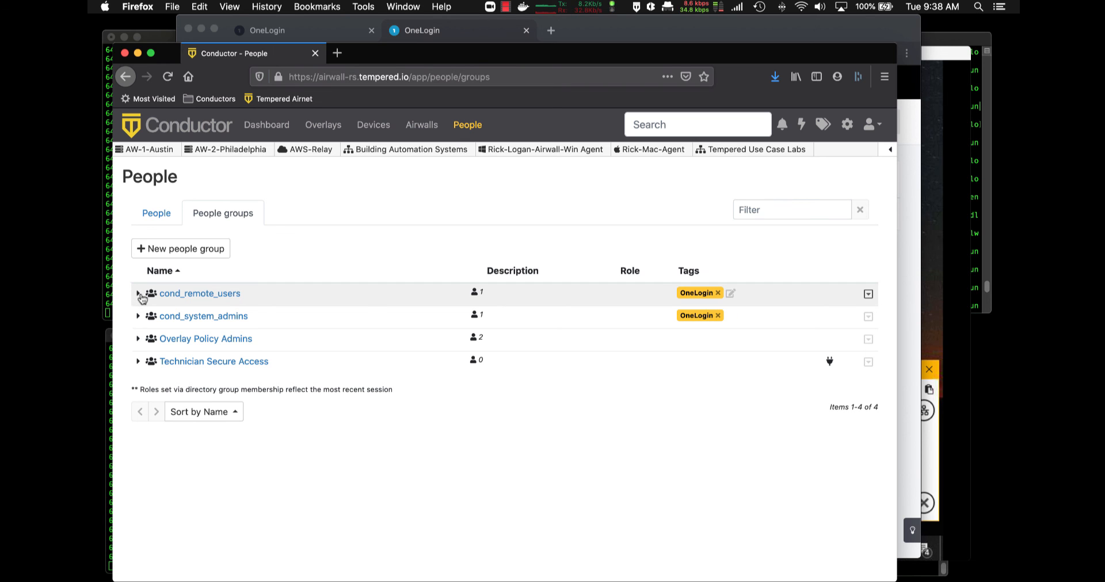
{"action": "left_click", "coordinate": [139, 295]}
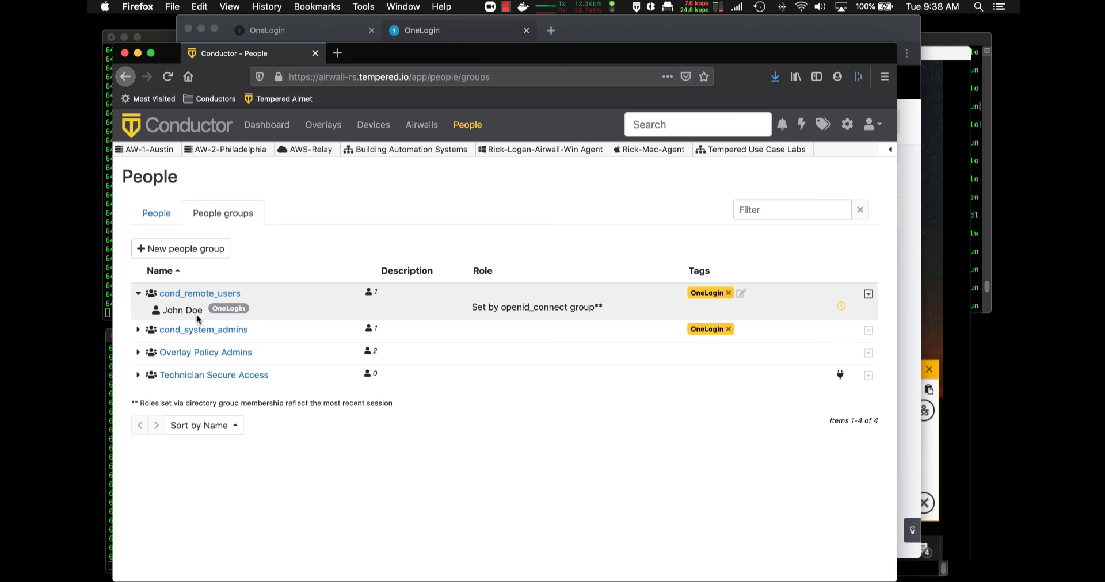
Bring forward the OneLogin user page showing only the cond_remote_users role assigned
{"action": "left_click", "coordinate": [714, 26]}
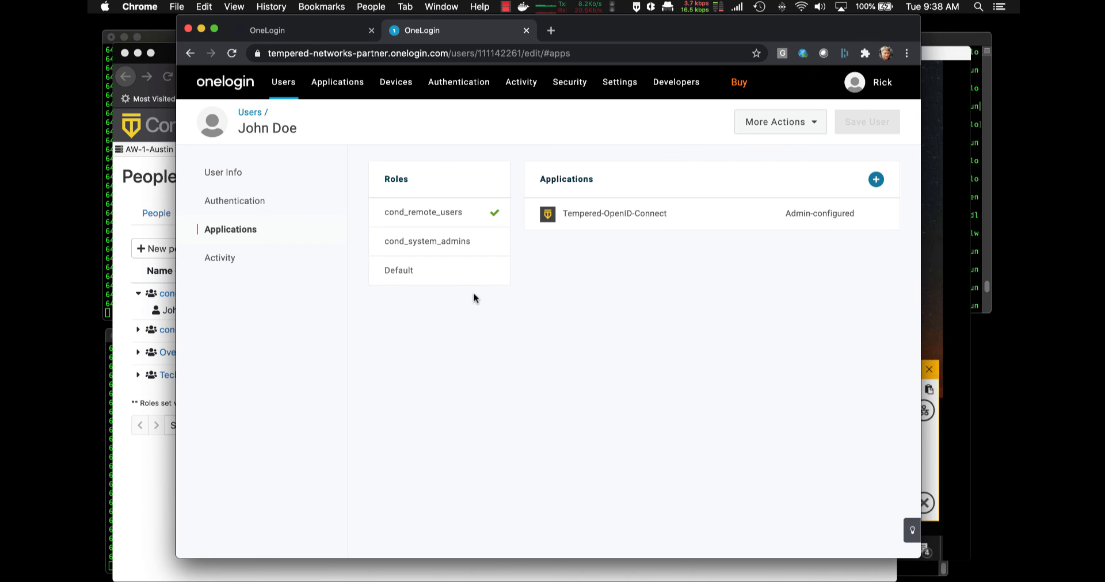
{"action": "mouse_move", "coordinate": [461, 287]}
{"action": "left_click", "coordinate": [505, 7]}
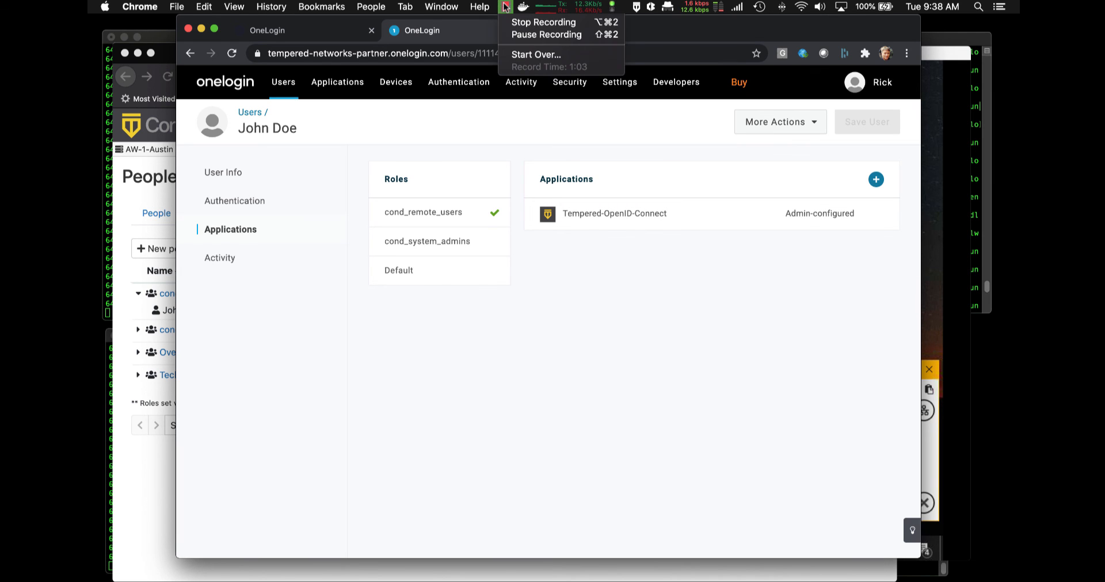